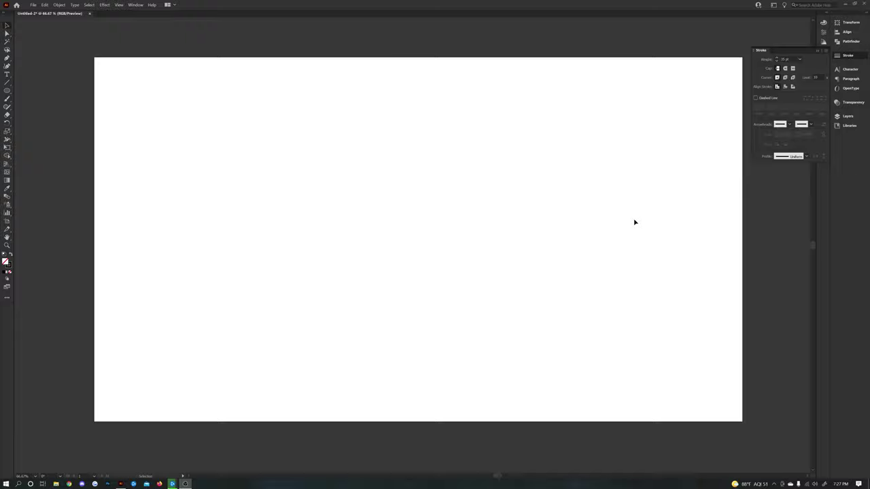
- Create a new Web-Large 1920 × 1080 pt document and close Untitled-2 without saving
left_click(32, 5)
left_click(43, 13)
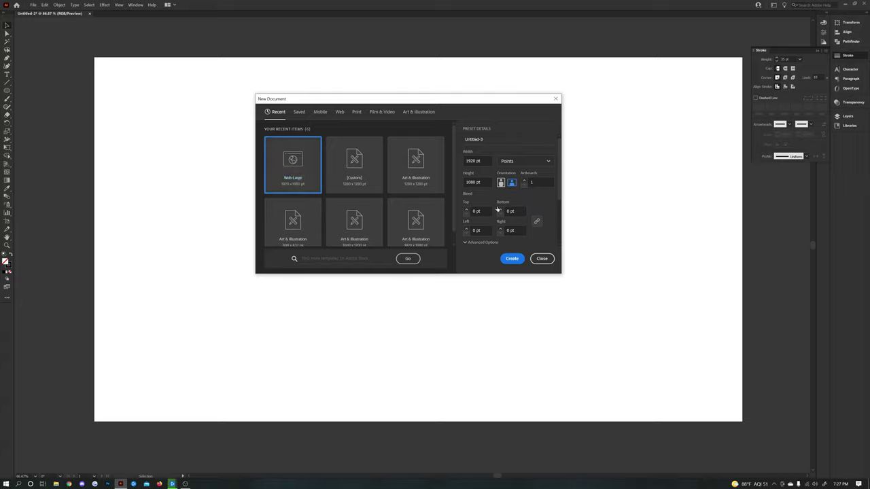
left_click(512, 259)
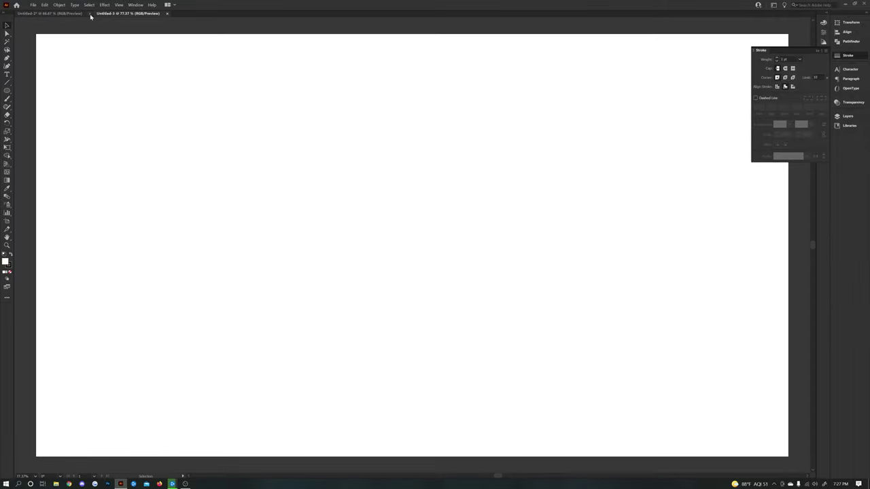
left_click(89, 13)
left_click(468, 251)
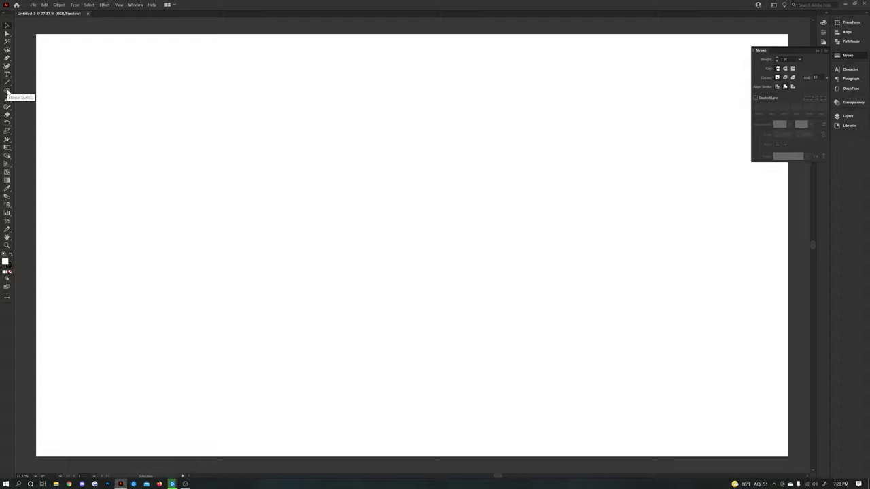
- Draw a circle near the artboard centre with the Ellipse tool and set its fill to None
left_click(8, 91)
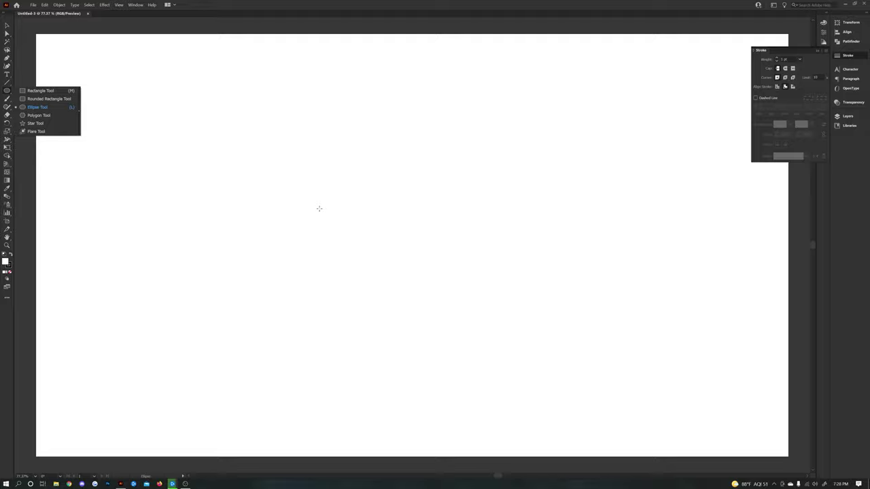
left_click_drag(329, 197, 456, 373)
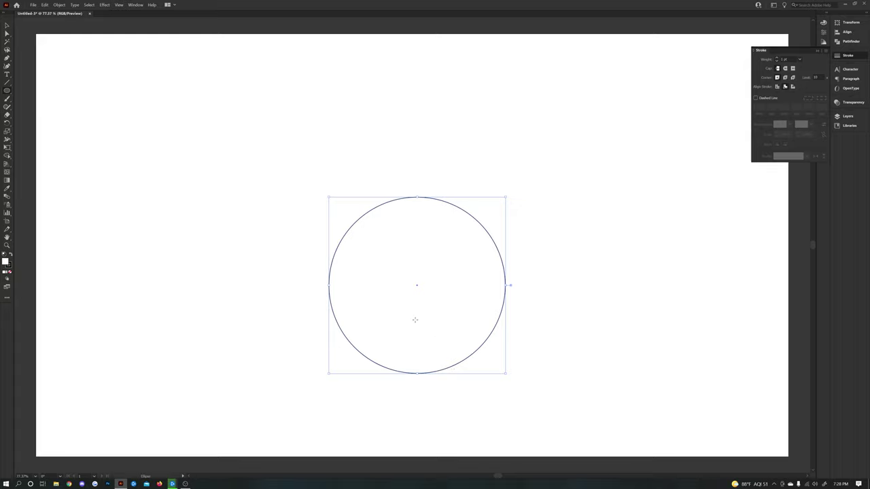
left_click(10, 272)
- Move the circle up and left, shrink it around its centre, and reselect it
left_click(6, 27)
left_click_drag(456, 207, 428, 171)
left_click(454, 264)
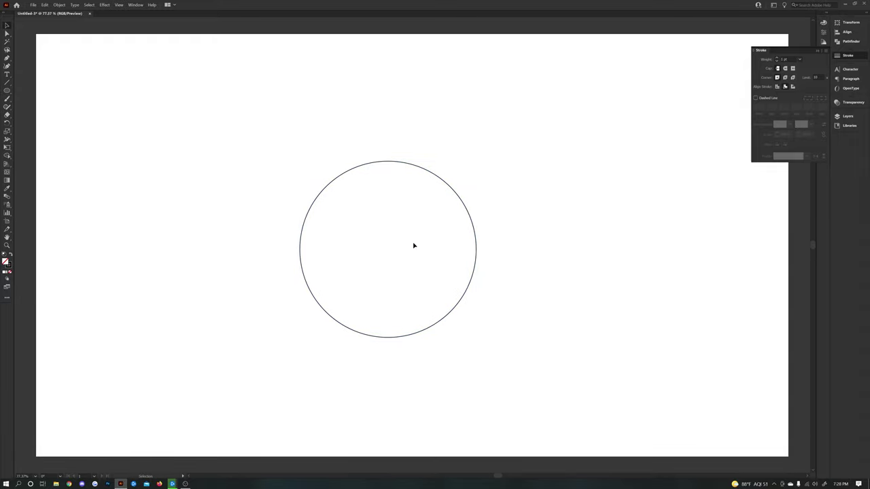
left_click(388, 240)
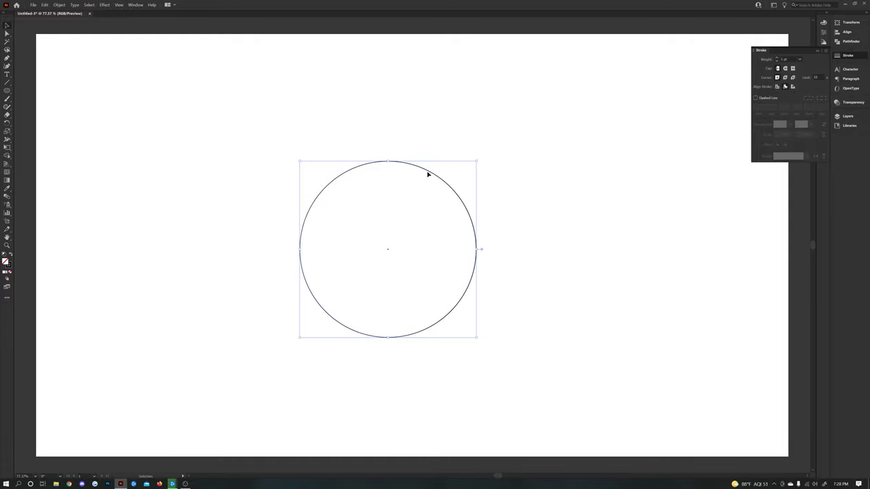
left_click_drag(427, 174, 415, 169)
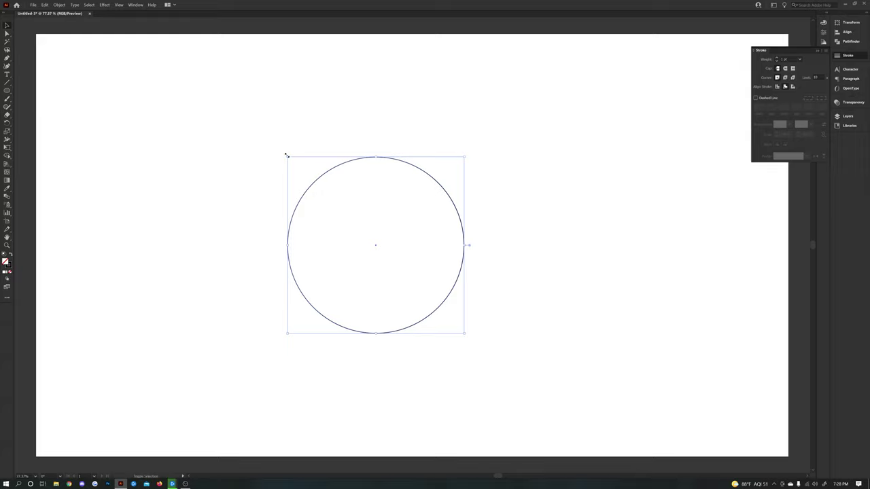
left_click_drag(286, 156, 316, 187)
left_click(488, 250)
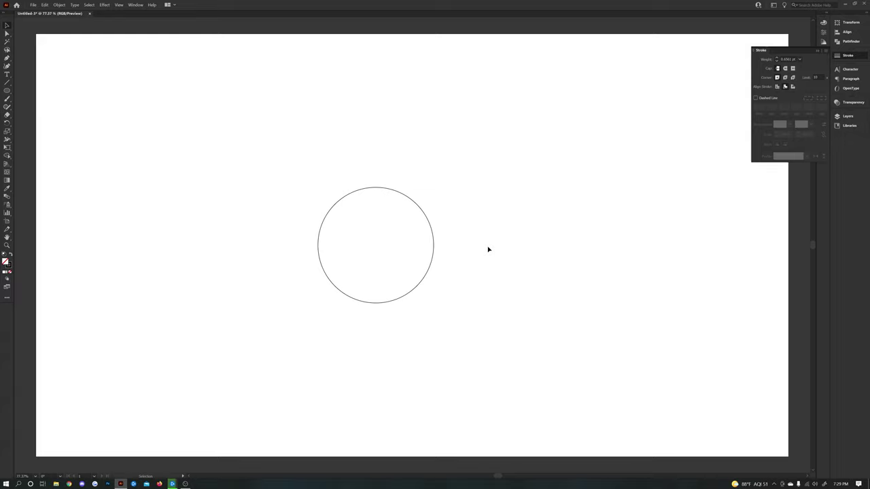
left_click_drag(272, 144, 492, 330)
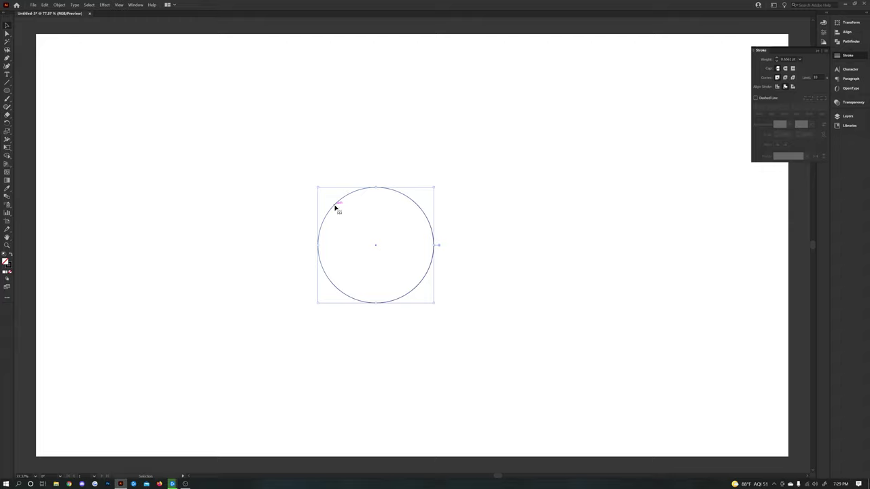
- Raise the circle's stroke weight in the Stroke panel up to 26 pt
left_click(136, 5)
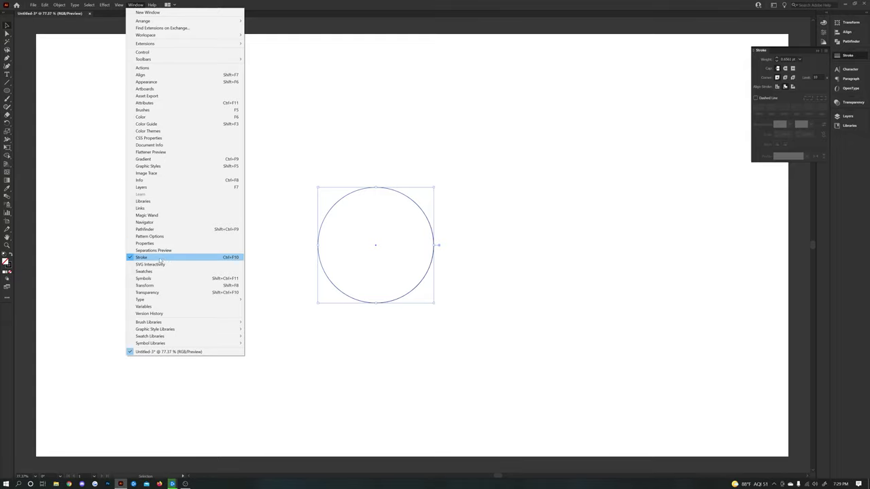
key("Escape")
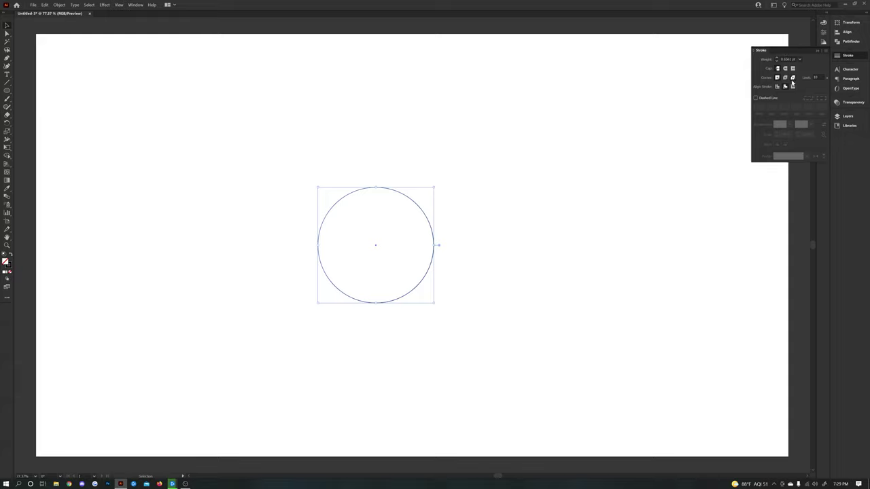
left_click(776, 59)
left_click(777, 59)
left_click(776, 59)
left_click(776, 59)
left_click(776, 59)
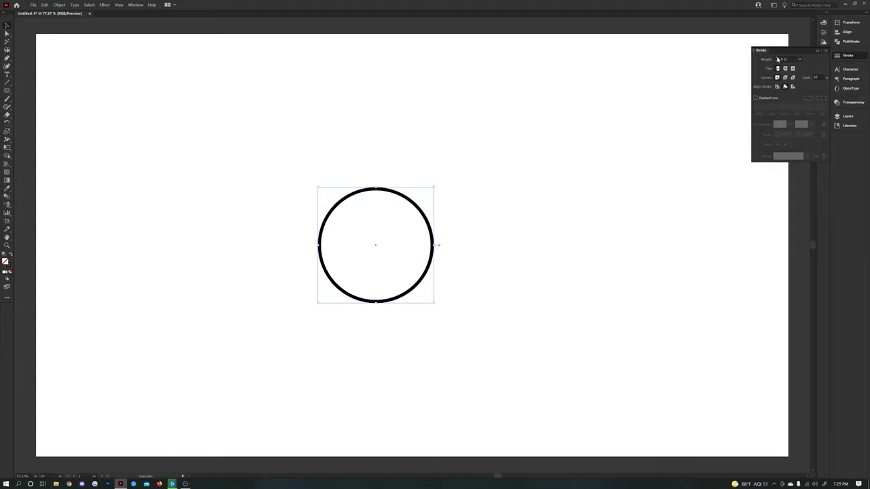
left_click(776, 59)
left_click(776, 59)
left_click(777, 59)
left_click(776, 59)
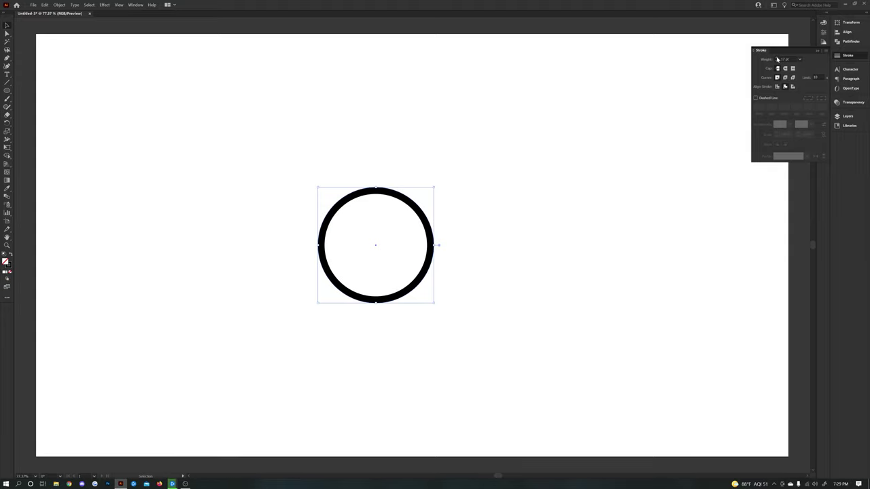
left_click(776, 59)
left_click(776, 59)
left_click(777, 59)
left_click(776, 59)
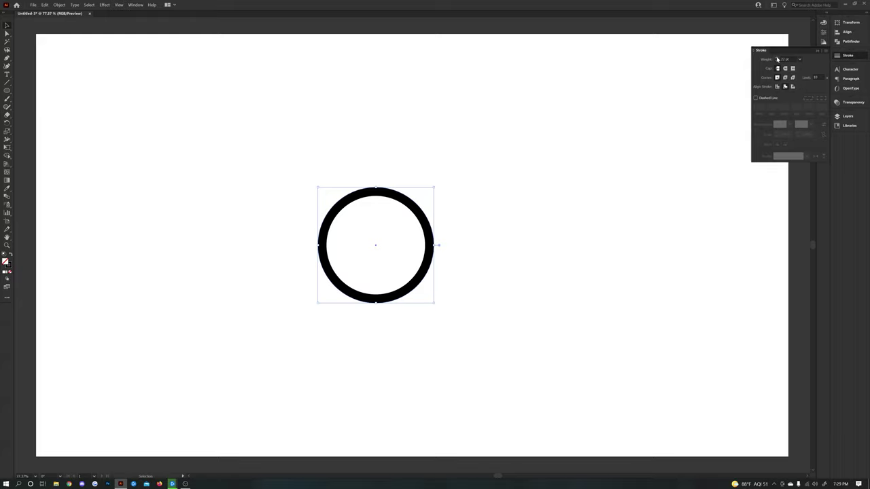
left_click(777, 59)
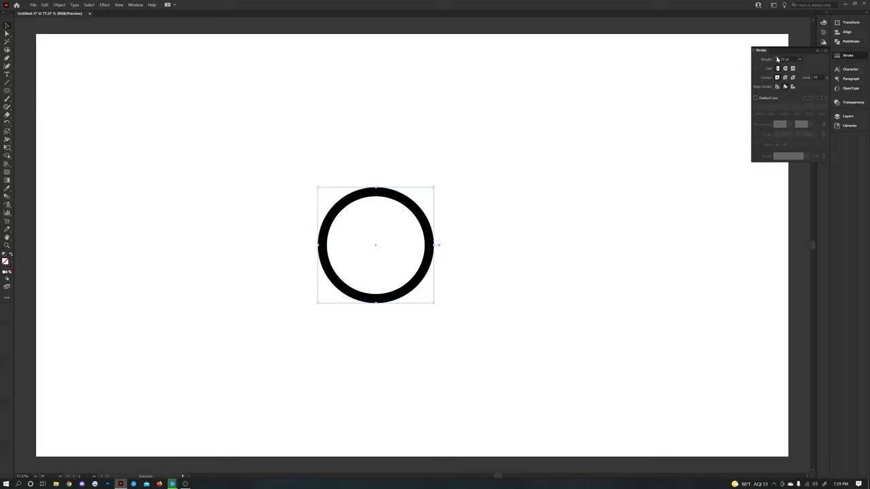
left_click(776, 59)
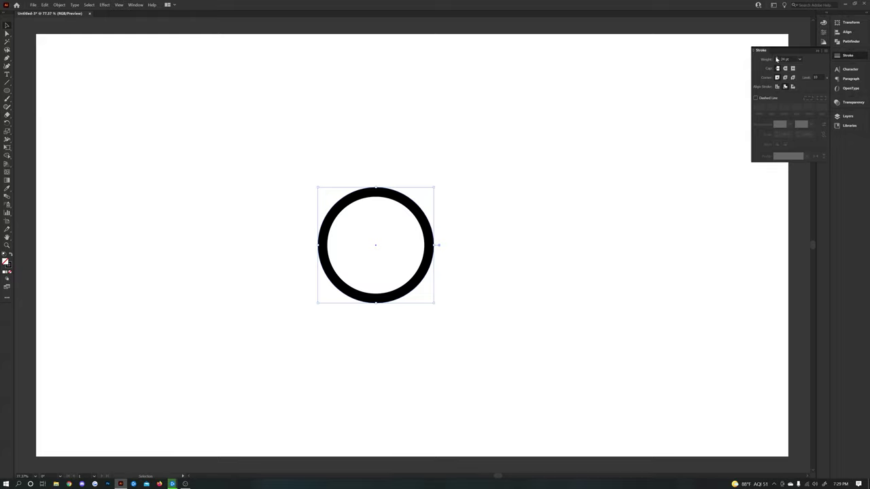
left_click(776, 59)
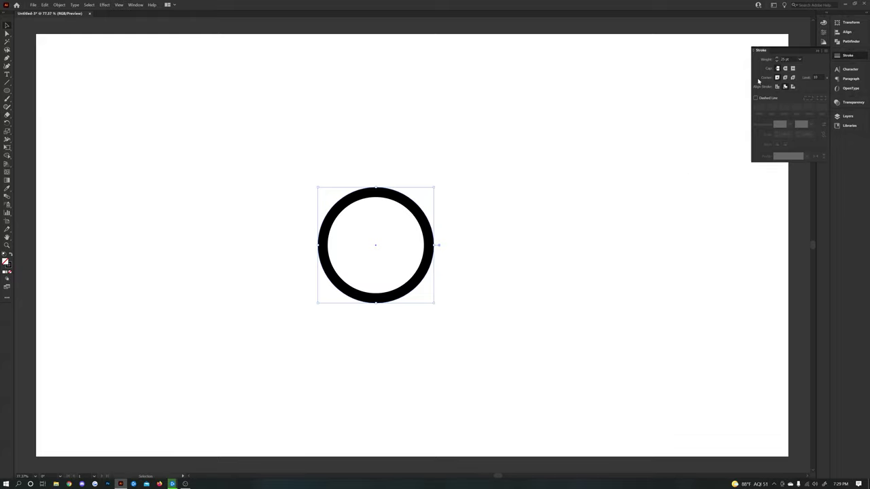
left_click(776, 59)
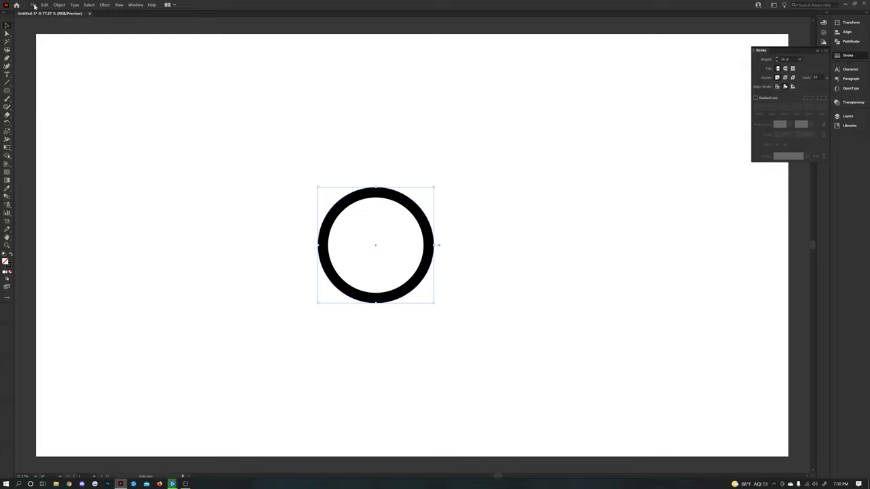
- Apply Offset Path to the ring with a 26 pt offset
left_click(59, 5)
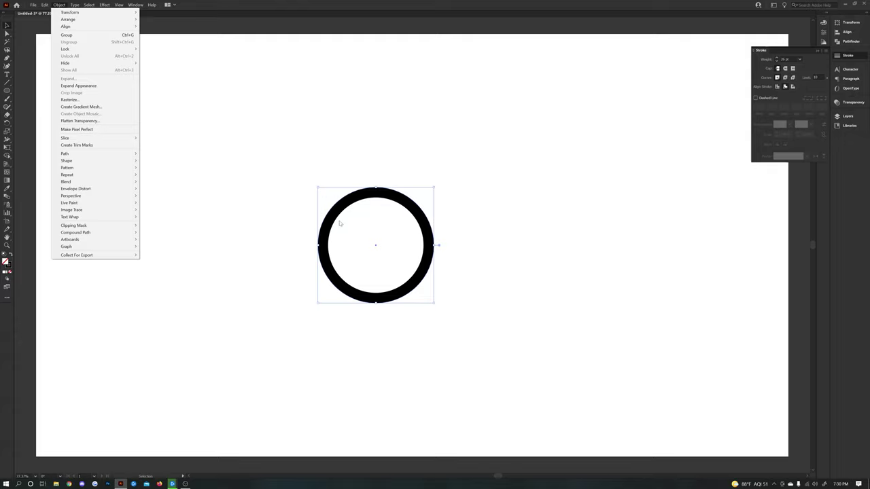
mouse_move(95, 155)
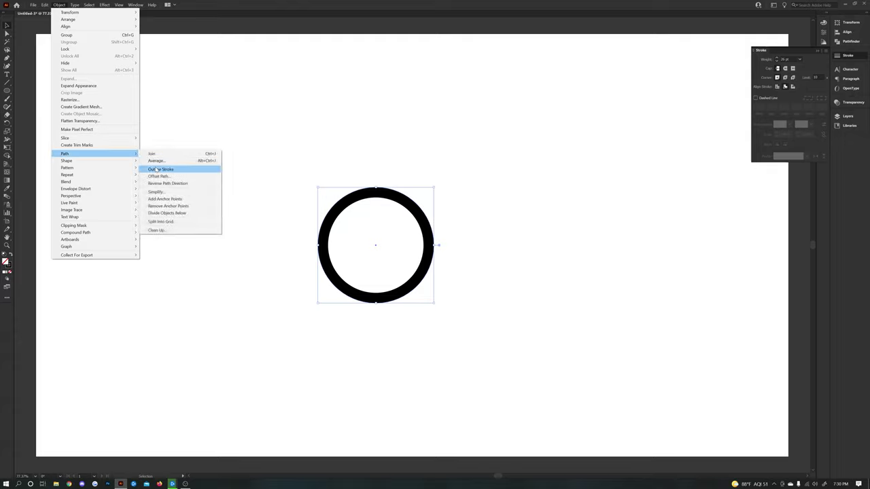
left_click(168, 179)
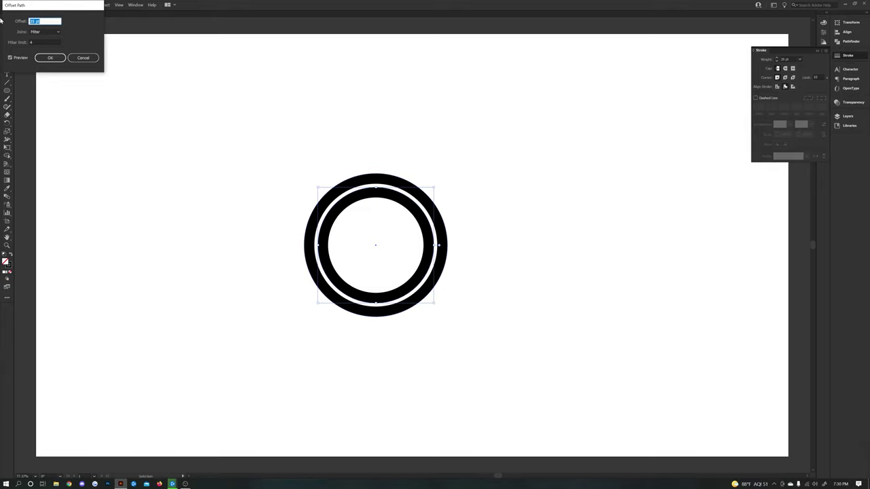
type("26")
left_click(29, 42)
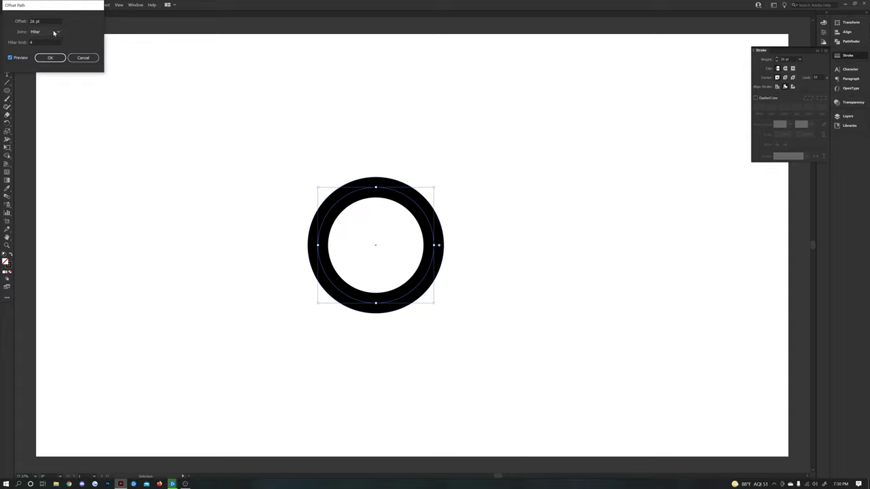
left_click(41, 21)
left_click(50, 58)
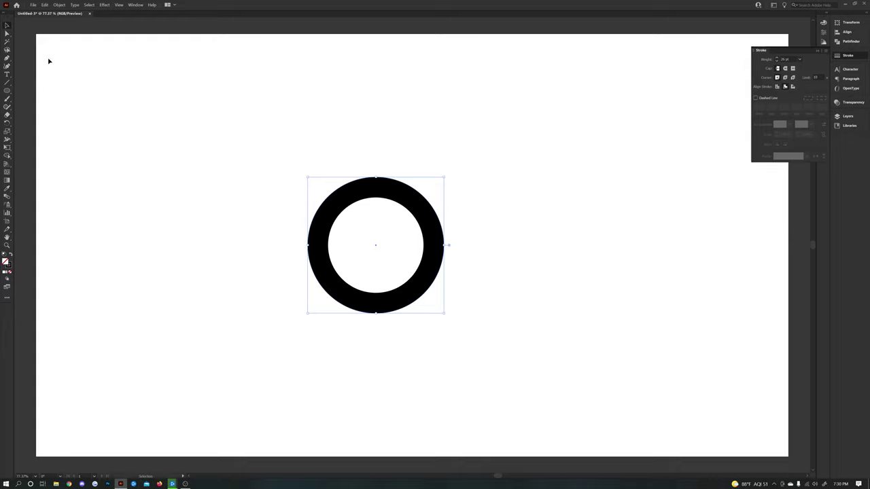
- Convert the ring's stroke into filled outlines with Outline Stroke
left_click(59, 5)
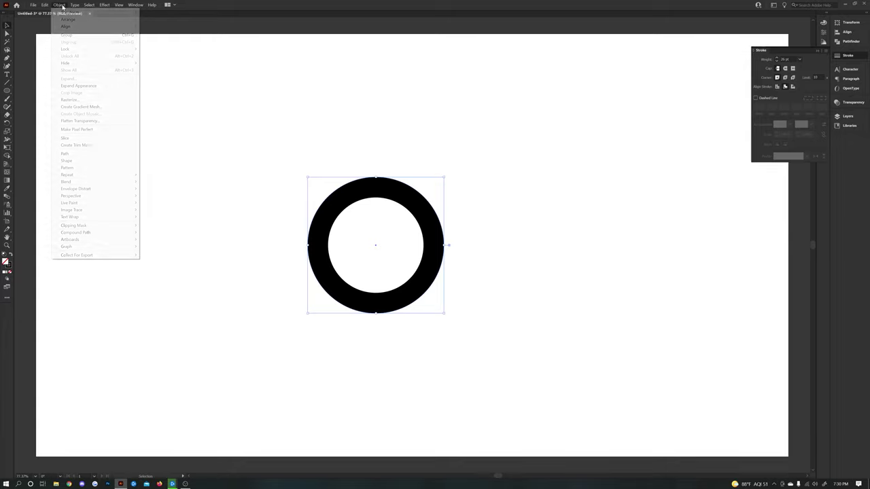
mouse_move(81, 155)
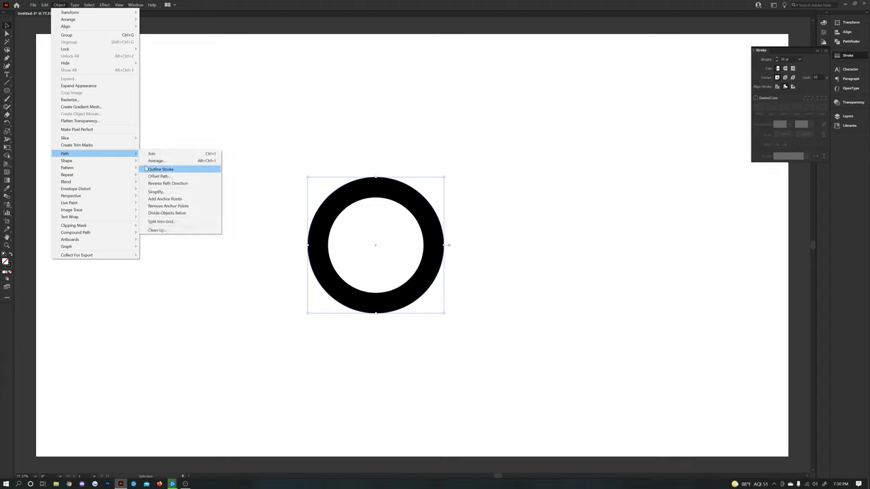
left_click(151, 169)
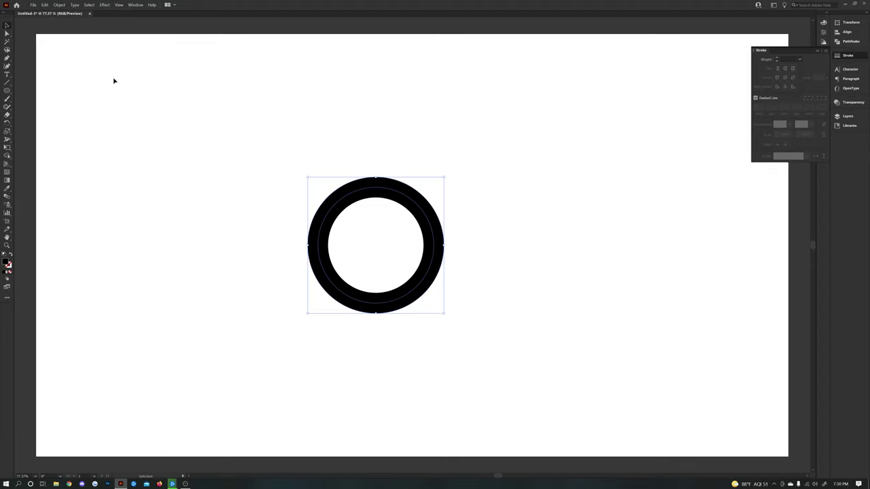
- Apply Offset Path twice more to the ring, then marquee-select all the offset paths
left_click(57, 5)
mouse_move(73, 155)
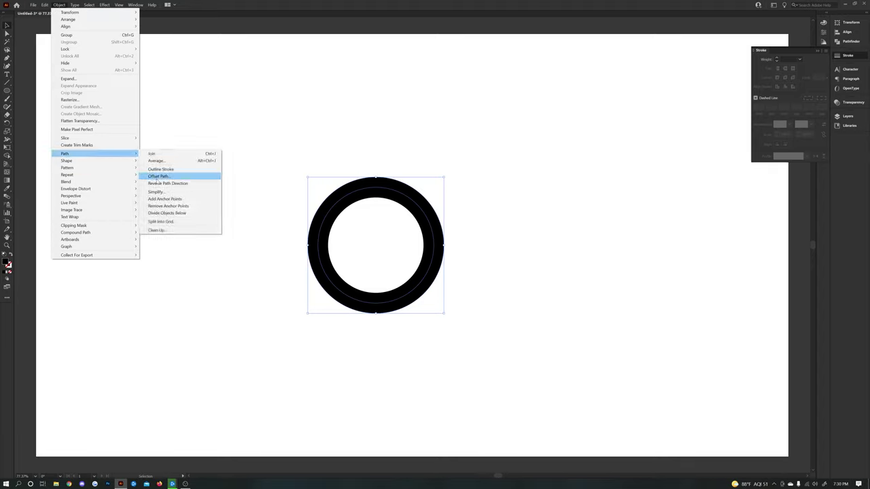
left_click(159, 178)
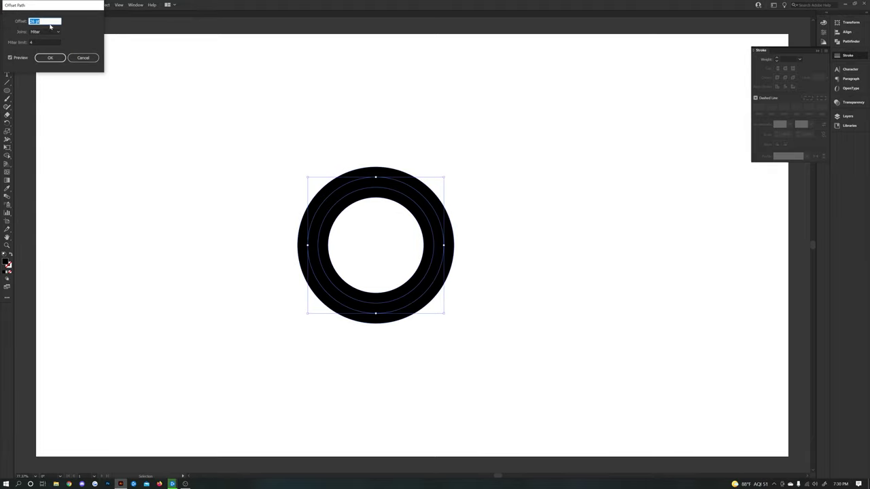
left_click(51, 58)
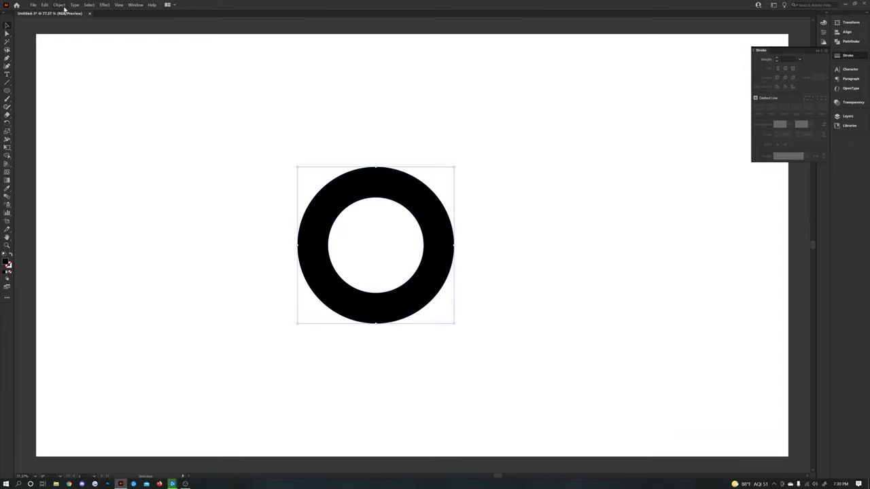
left_click(60, 5)
mouse_move(67, 154)
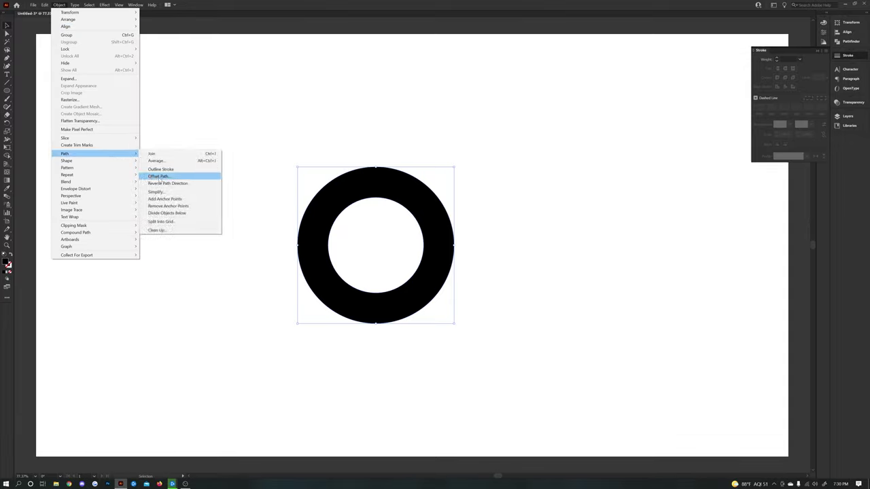
left_click(160, 178)
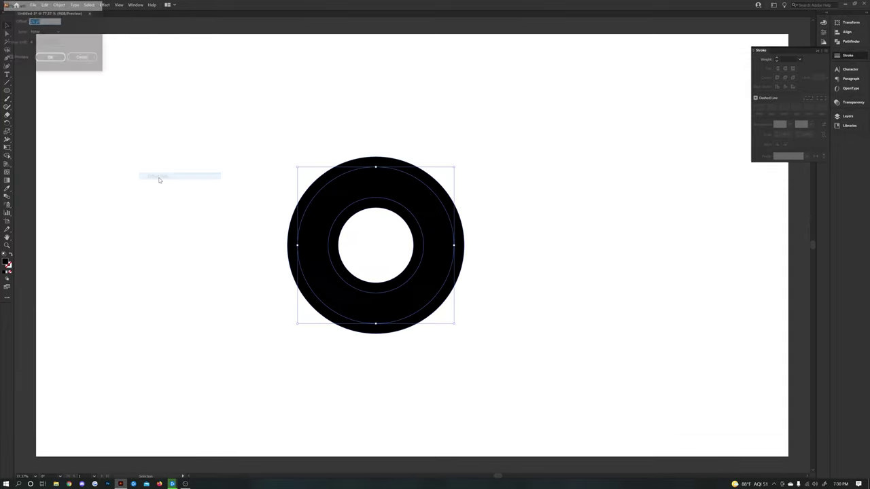
left_click(53, 59)
left_click_drag(102, 99, 456, 278)
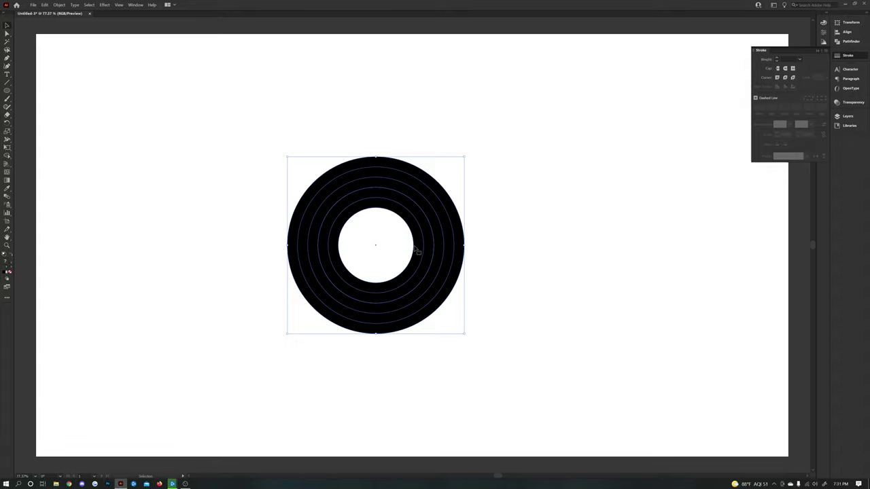
- Deselect, then marquee-drag around the whole ring to select every offset path
left_click(91, 120)
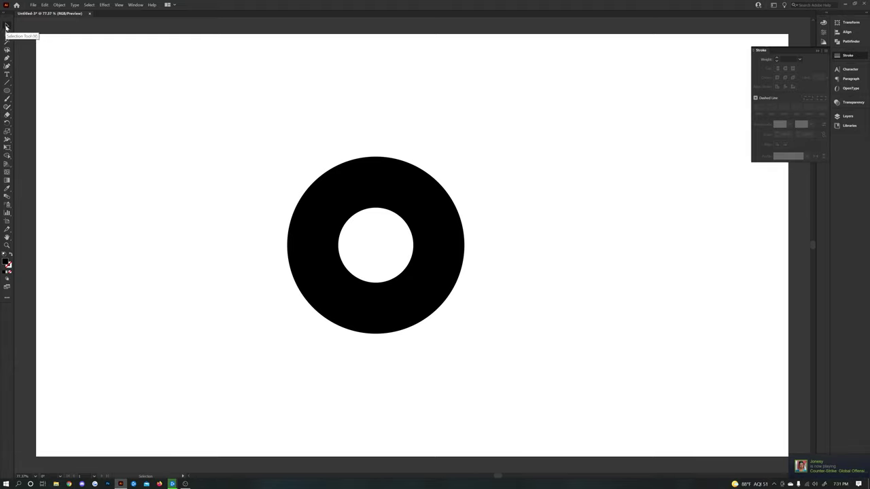
left_click_drag(210, 97, 529, 361)
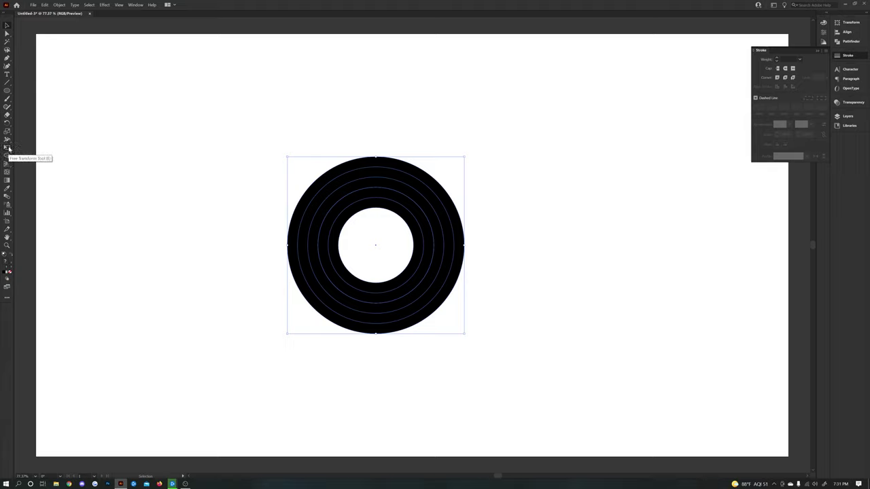
- Switch to the Shape Builder tool (Shift+M) from the toolbar
left_click(8, 155)
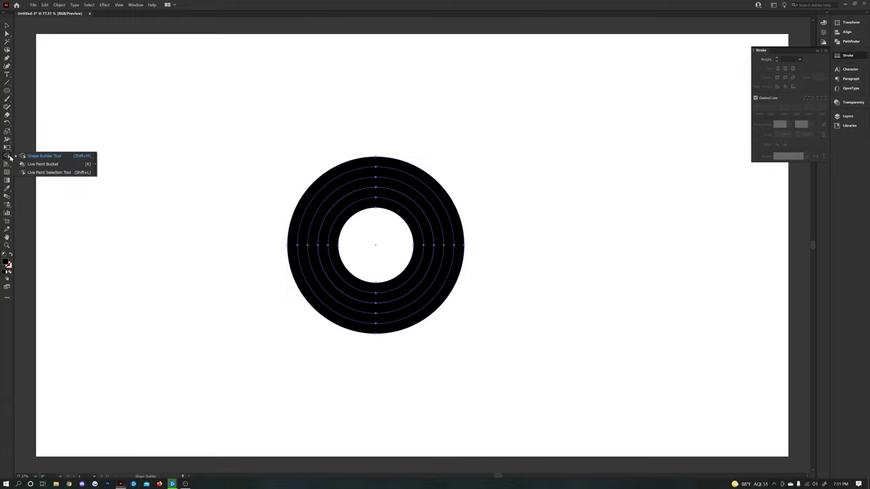
left_click(36, 156)
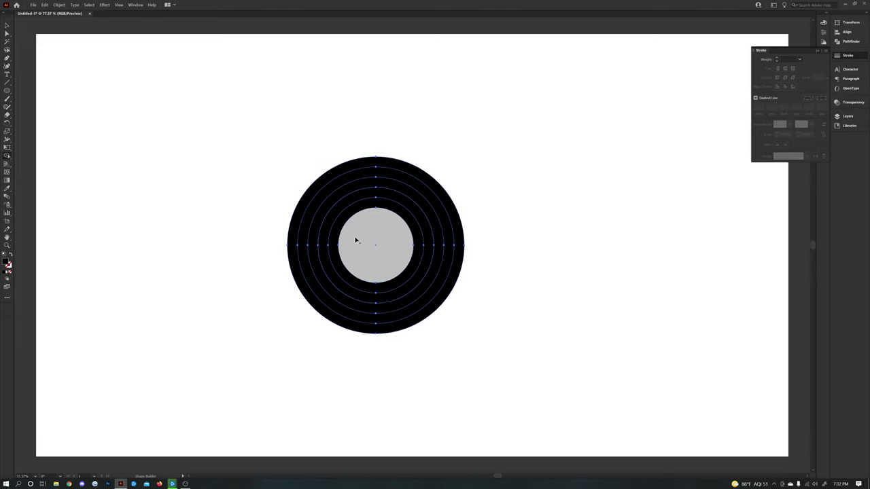
- Expand the ring's appearance into plain paths with Object > Expand Appearance
left_click(59, 5)
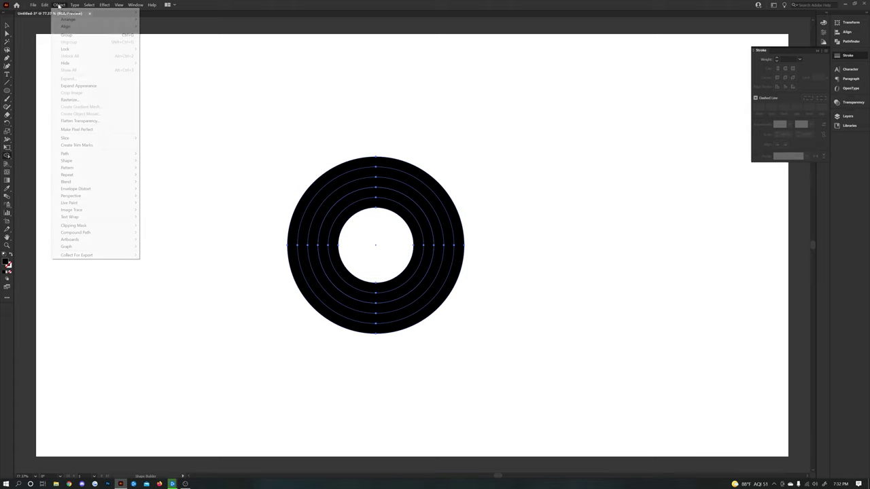
mouse_move(89, 155)
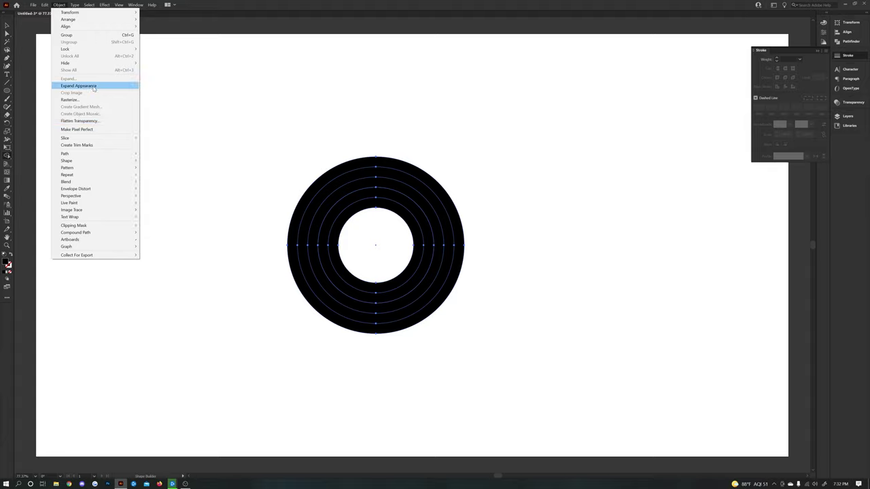
left_click(94, 86)
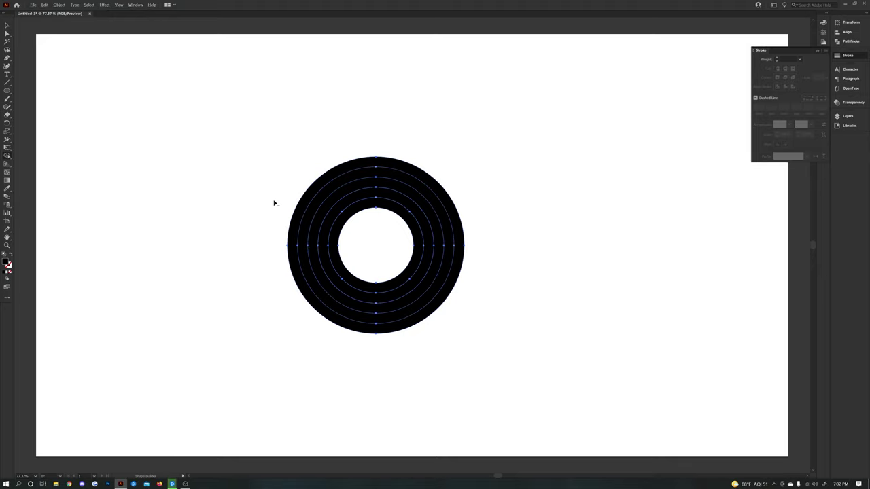
- Delete the two alternate bands with Shape Builder, leaving three separate black rings
left_click(304, 243, "alt")
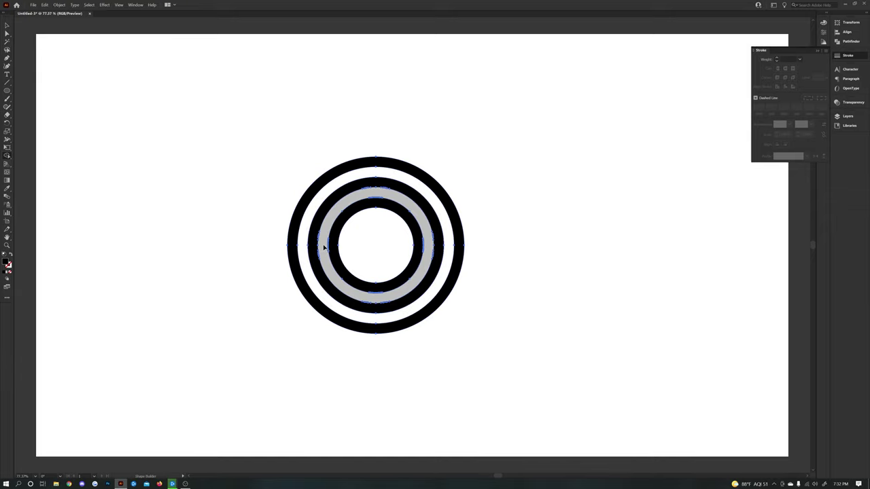
left_click(324, 248, "alt")
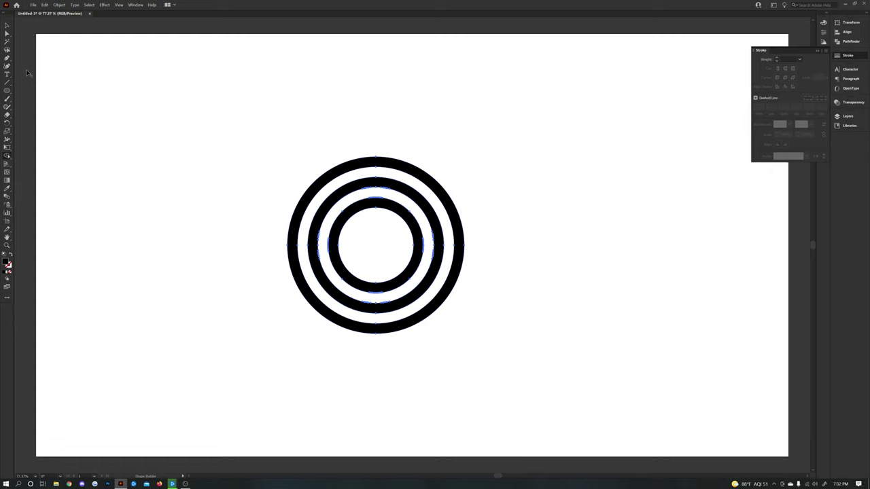
key("v")
left_click(114, 134)
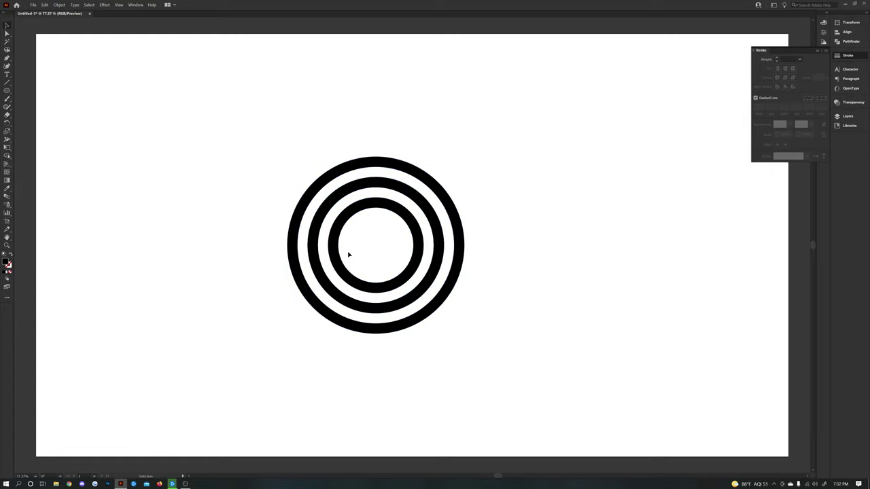
scroll(346, 249, "up", 2)
scroll(318, 219, "up", 2)
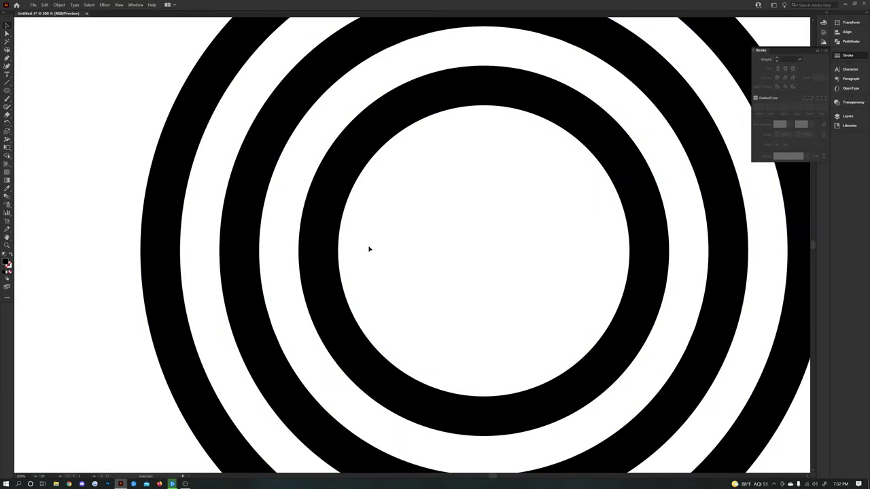
scroll(369, 247, "up", 2)
scroll(367, 247, "up", 2)
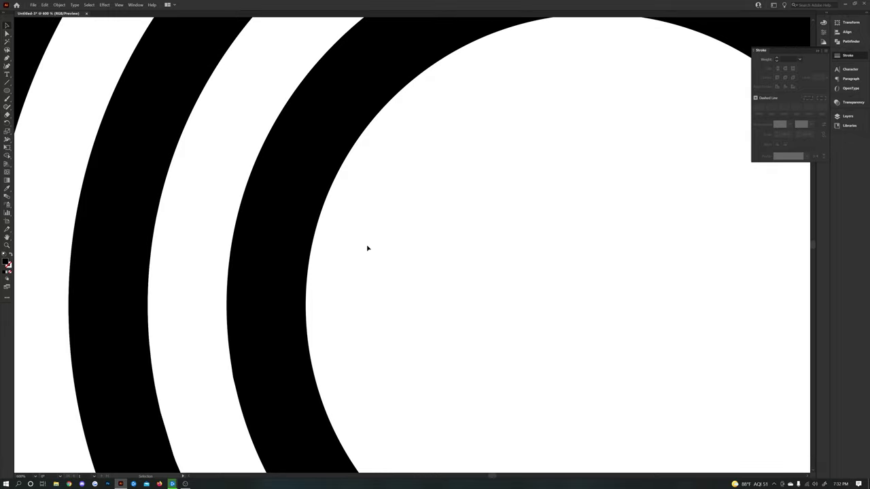
scroll(367, 248, "down", 3)
scroll(367, 248, "down", 1)
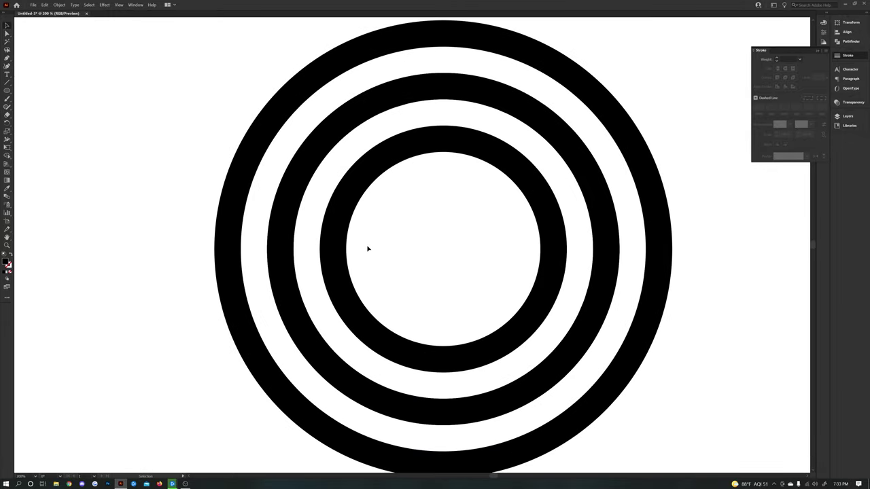
scroll(367, 248, "down", 1)
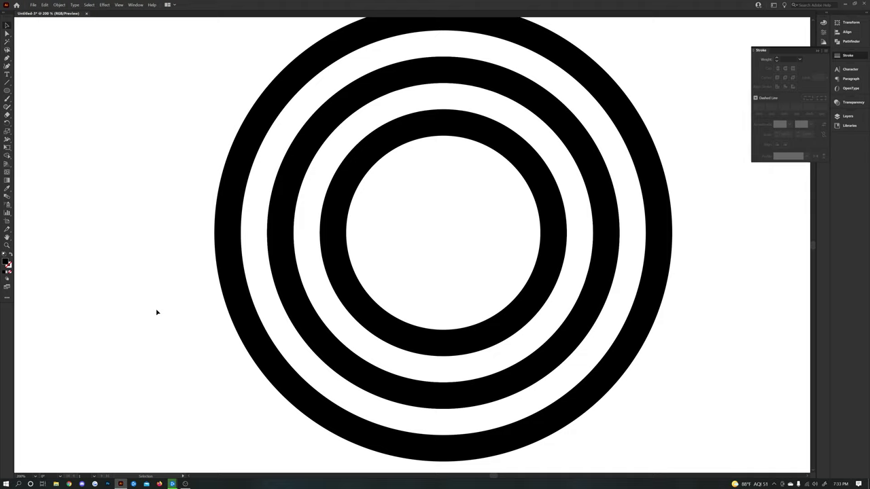
left_click(281, 229)
left_click(328, 244, "shift")
key("a")
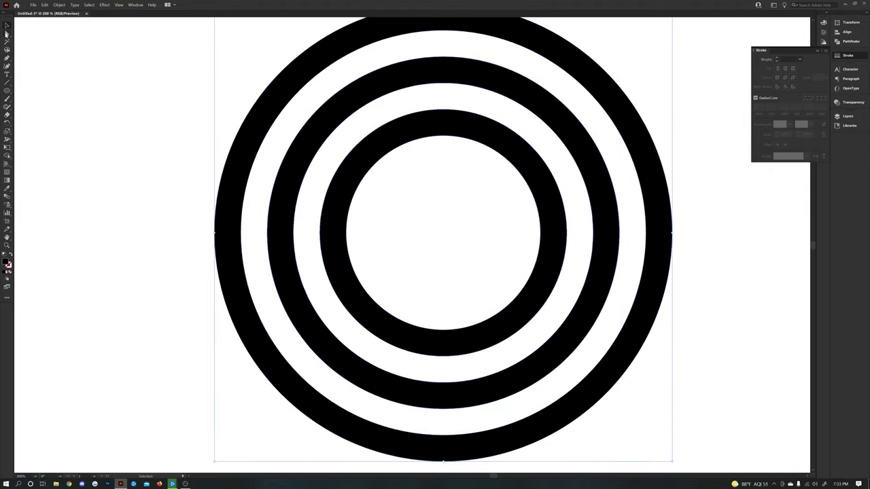
left_click(49, 107)
scroll(415, 229, "down", 4)
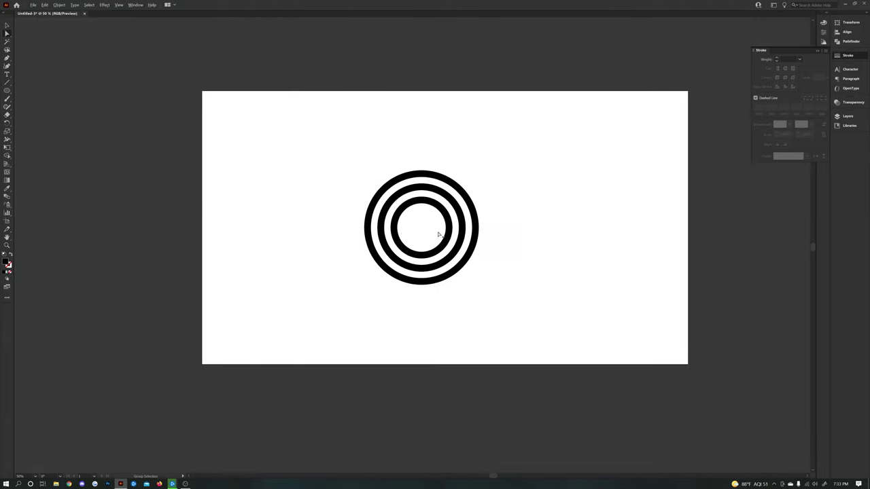
scroll(496, 235, "up", 1)
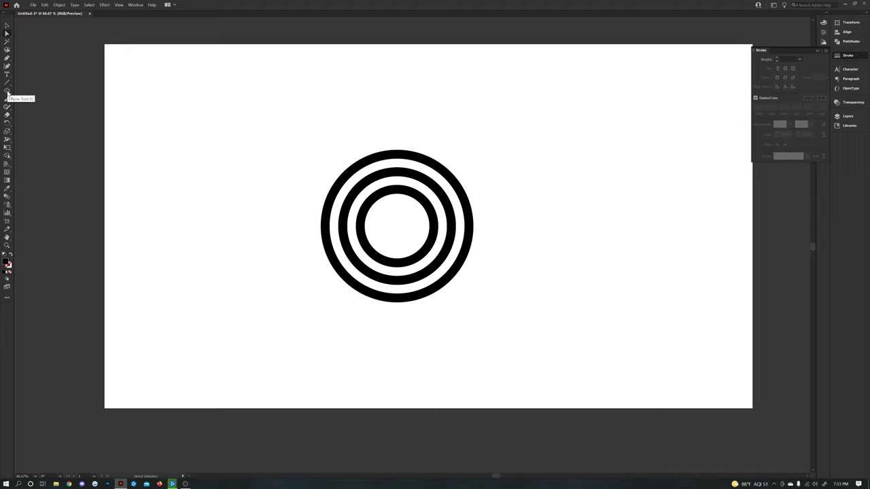
- Draw a black square with the Rectangle tool and drag it to the rings' right
left_click(8, 92)
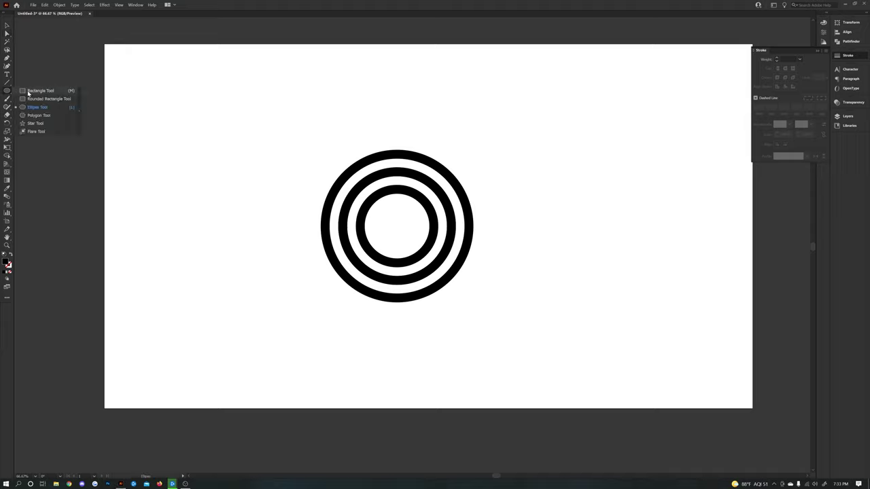
left_click(29, 93)
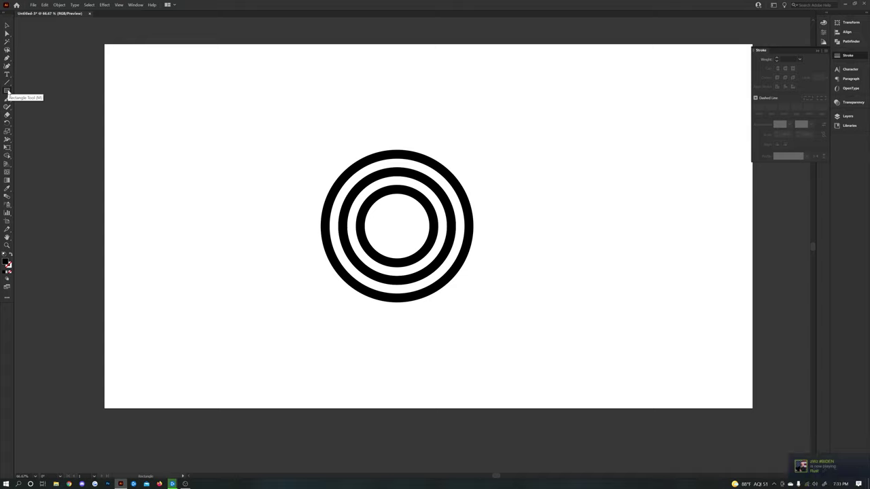
left_click(7, 93)
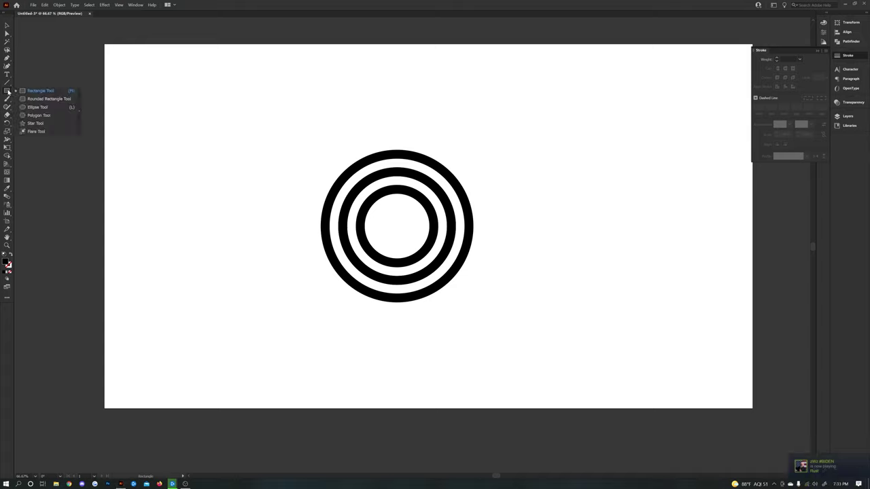
left_click(39, 92)
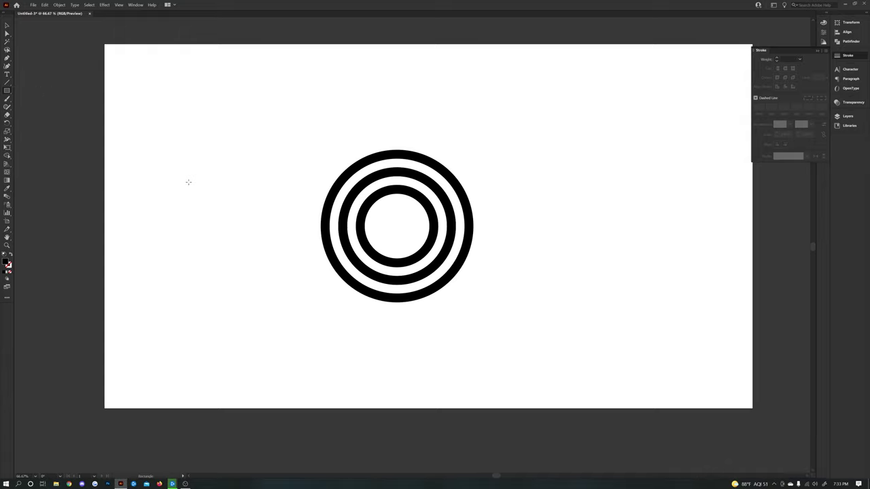
left_click_drag(182, 179, 256, 253)
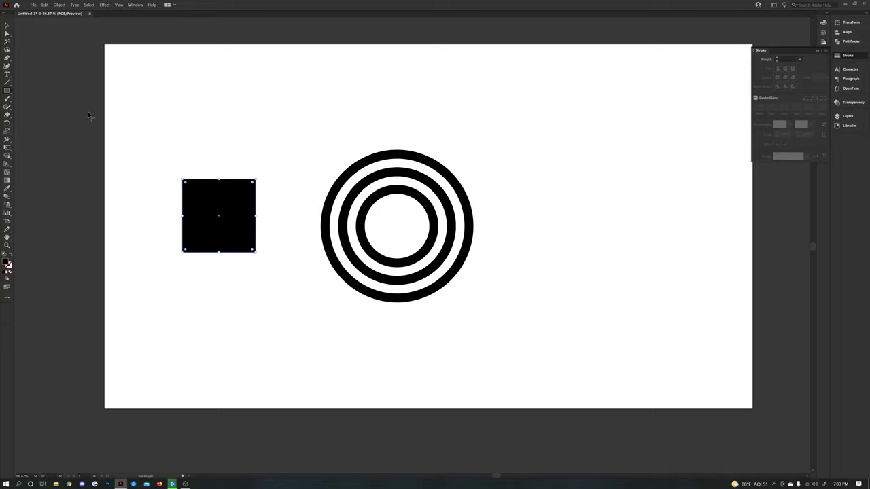
left_click(8, 27)
left_click_drag(208, 208, 643, 205)
- Rotate the square 45° through the Rotate dialog and nudge the diamond beside the rings
right_click(641, 206)
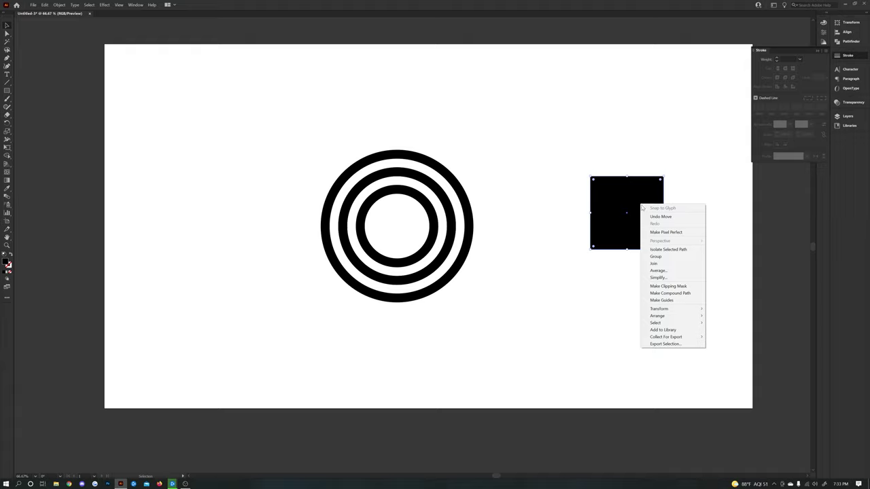
mouse_move(669, 309)
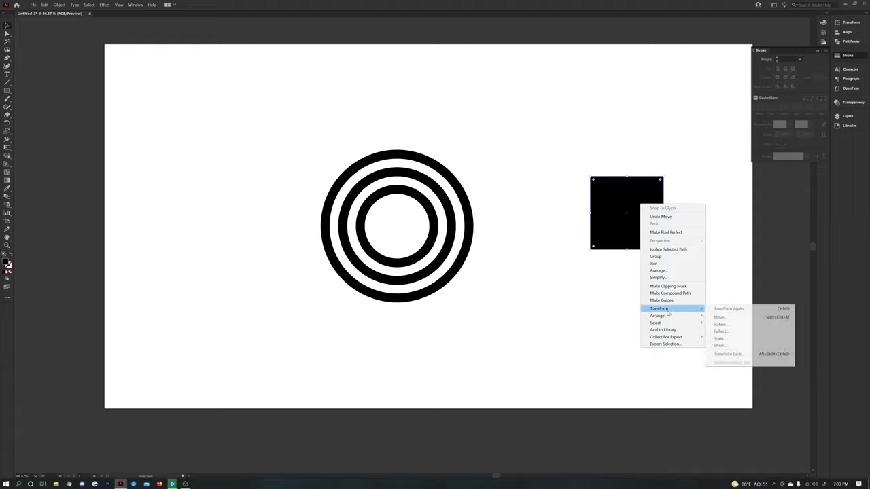
left_click(722, 324)
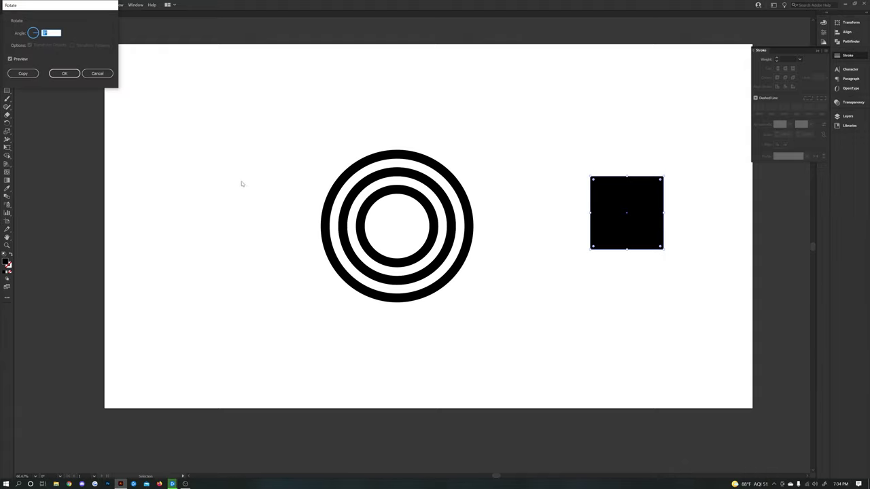
type("45")
left_click(65, 74)
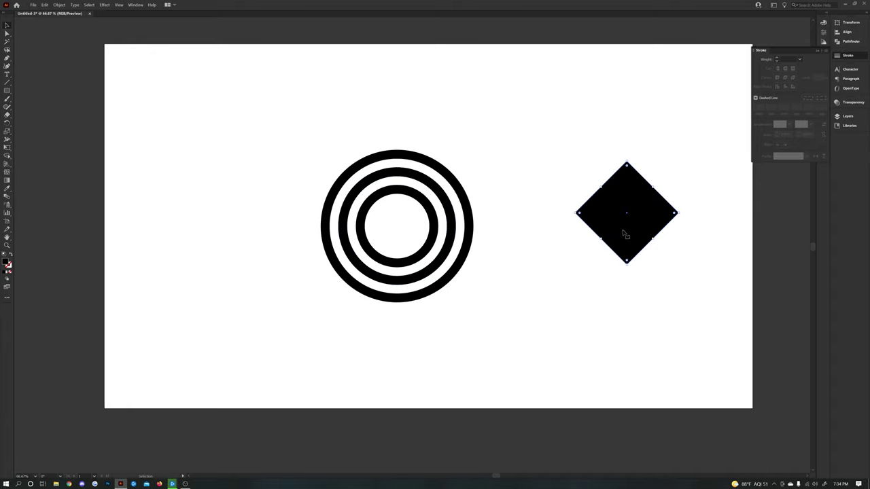
left_click_drag(625, 234, 601, 218)
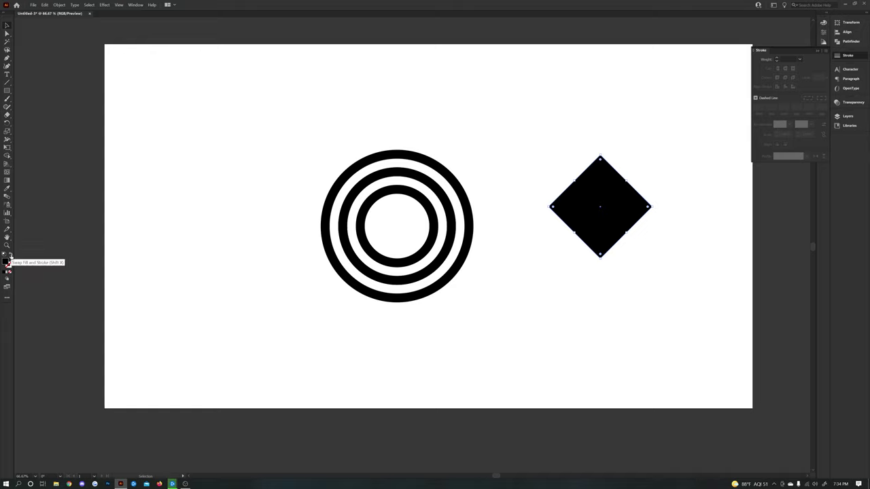
- Swap the diamond's fill and stroke, then raise its stroke weight to about 21 pt
left_click(10, 255)
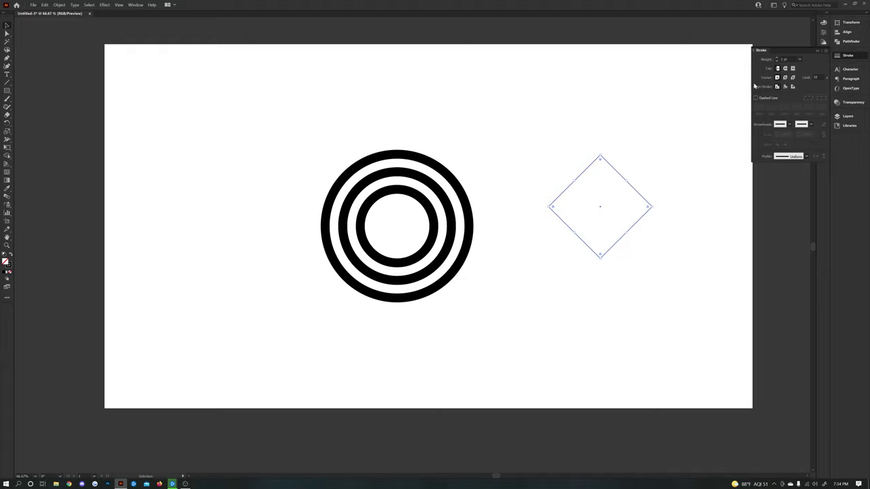
left_click(778, 59)
left_click(777, 60)
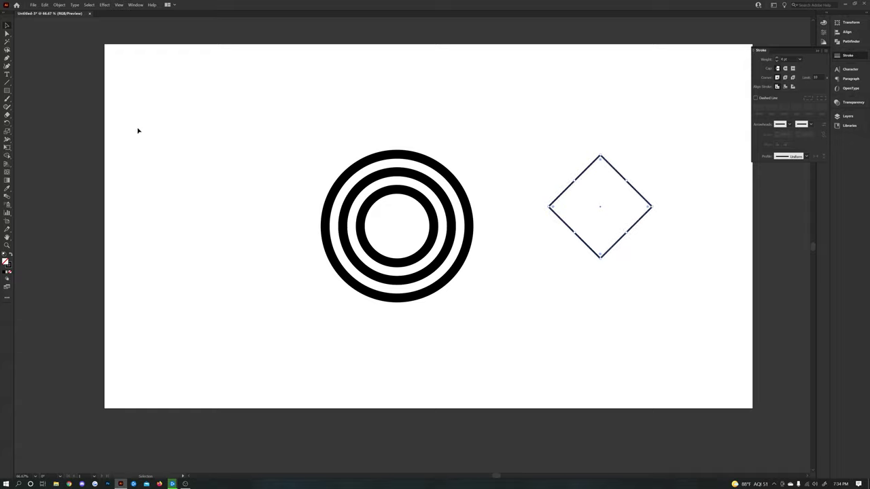
left_click(135, 5)
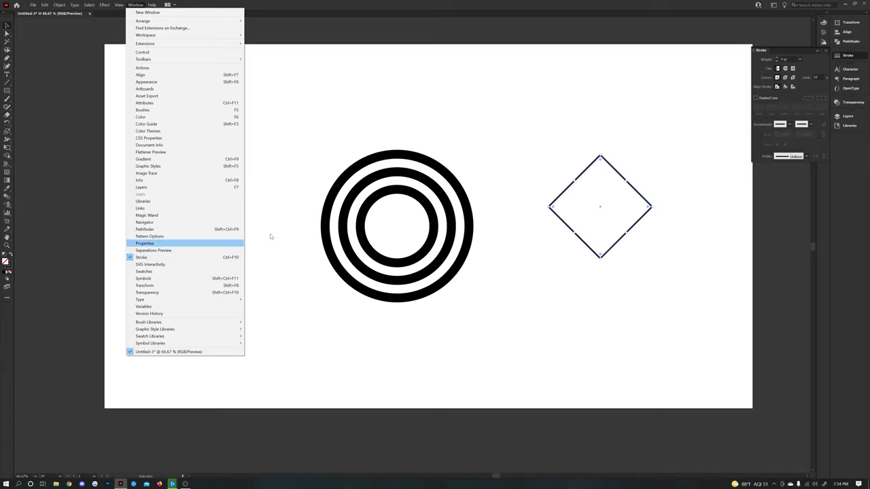
left_click(778, 60)
left_click(778, 60)
left_click(778, 60)
left_click(778, 60)
left_click(777, 60)
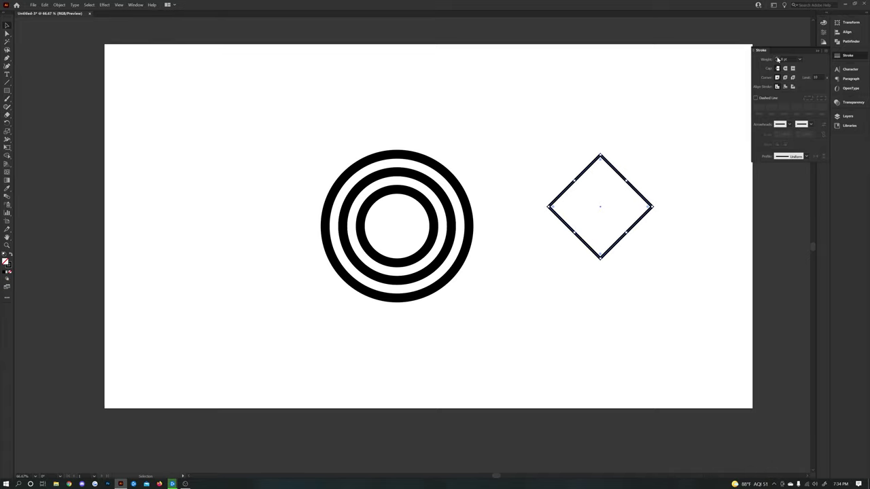
left_click(777, 59)
left_click(777, 59)
left_click(778, 59)
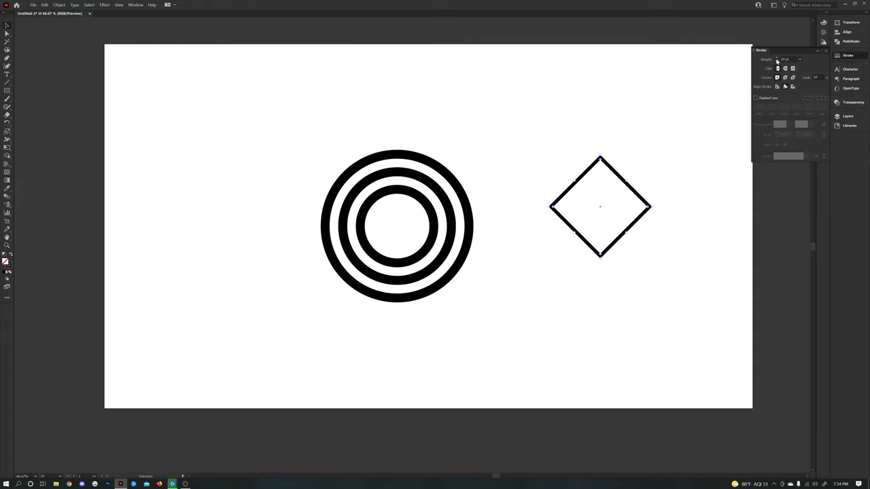
left_click(777, 59)
left_click(778, 59)
left_click(777, 60)
left_click(777, 59)
left_click(777, 59)
left_click(778, 59)
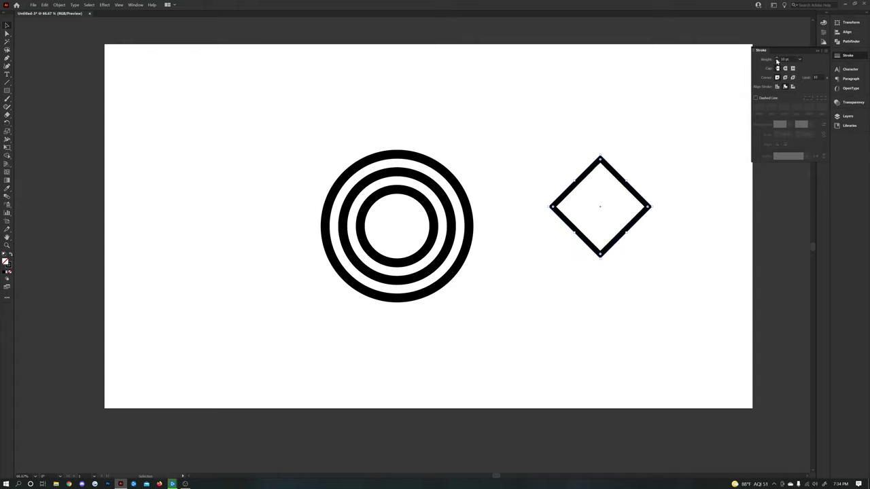
left_click(778, 59)
left_click(778, 59)
left_click(777, 59)
left_click(777, 59)
left_click(777, 59)
left_click(777, 59)
left_click(777, 59)
left_click(777, 60)
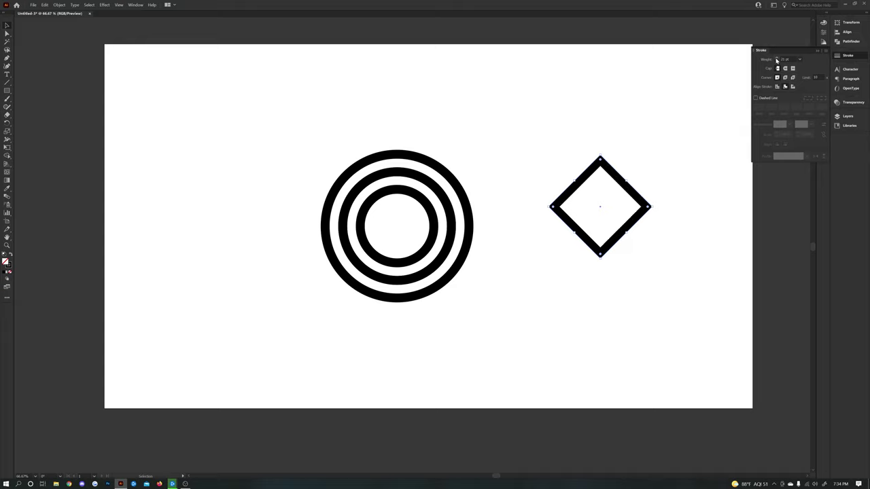
left_click(777, 59)
left_click(777, 59)
left_click(777, 59)
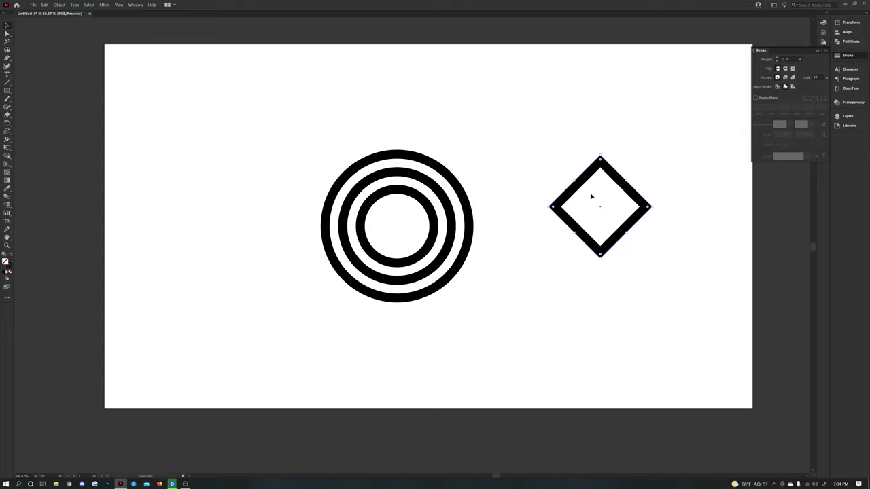
- Move the diamond onto the rings, enlarge it, and set its stroke weight to 4
left_click_drag(581, 187, 435, 203)
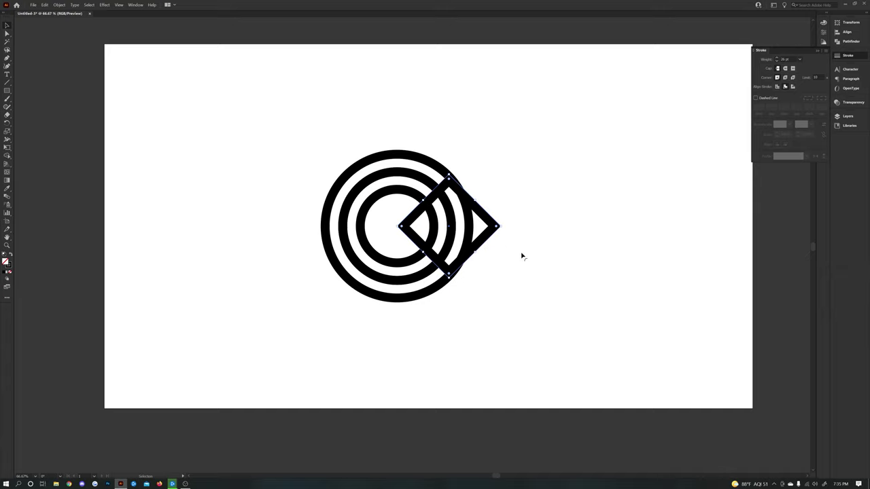
mouse_move(498, 227)
left_mouse_down()
mouse_move(551, 235)
mouse_move(527, 225)
mouse_move(533, 216)
left_mouse_up()
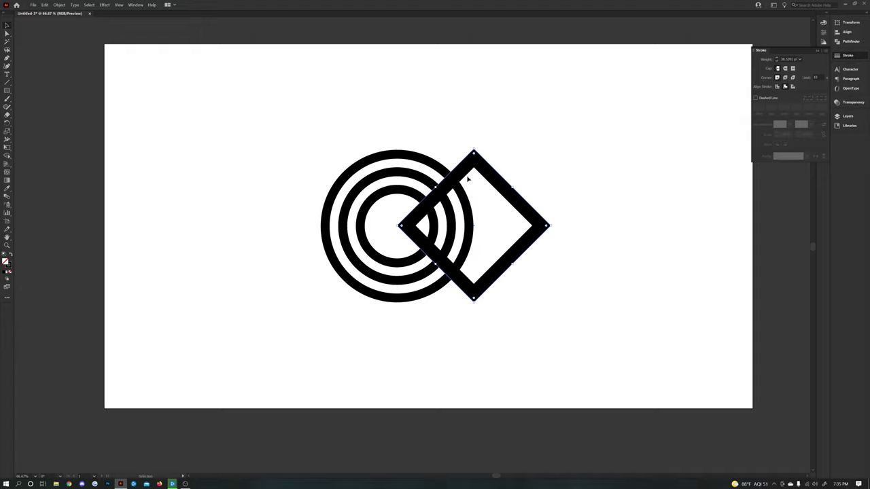
left_click_drag(781, 59, 804, 59)
type("4")
left_click(667, 195)
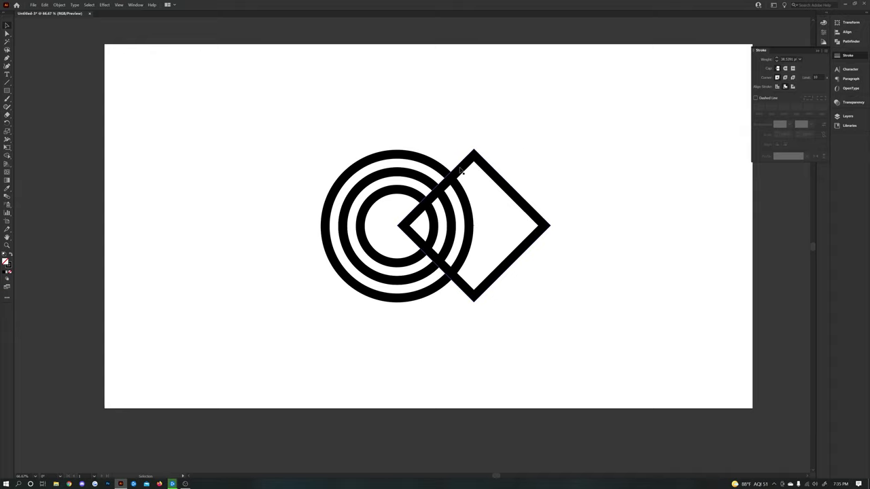
- Nudge the diamond until its left corner snaps to the rings' centre
left_click_drag(461, 169, 465, 170)
scroll(401, 229, "up", 1)
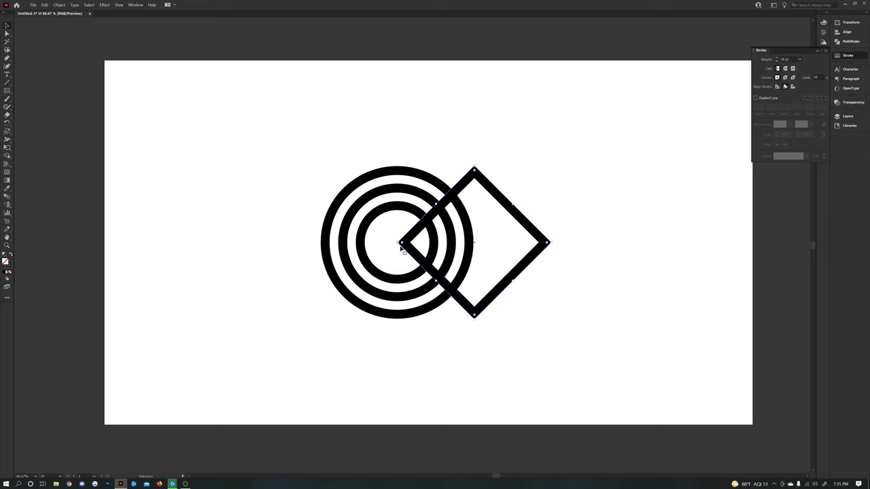
scroll(405, 245, "up", 3)
left_click_drag(406, 249, 407, 243)
scroll(408, 243, "down", 3)
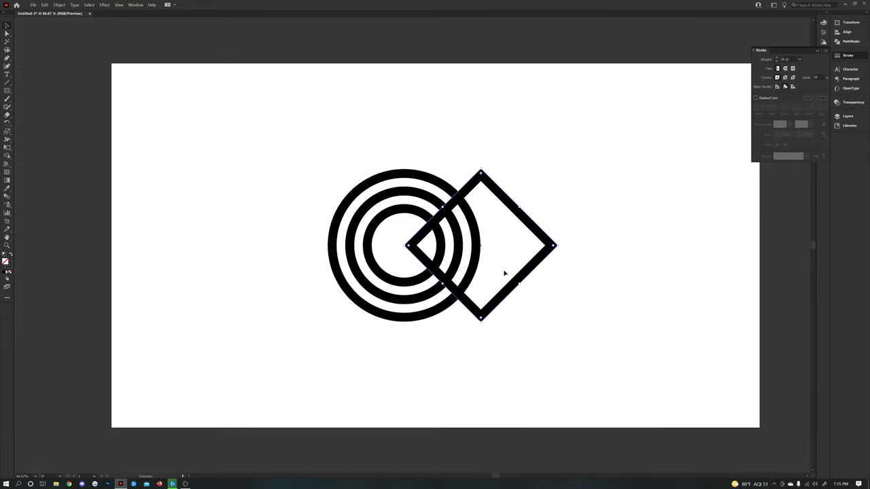
scroll(414, 247, "up", 2)
left_click_drag(425, 242, 428, 243)
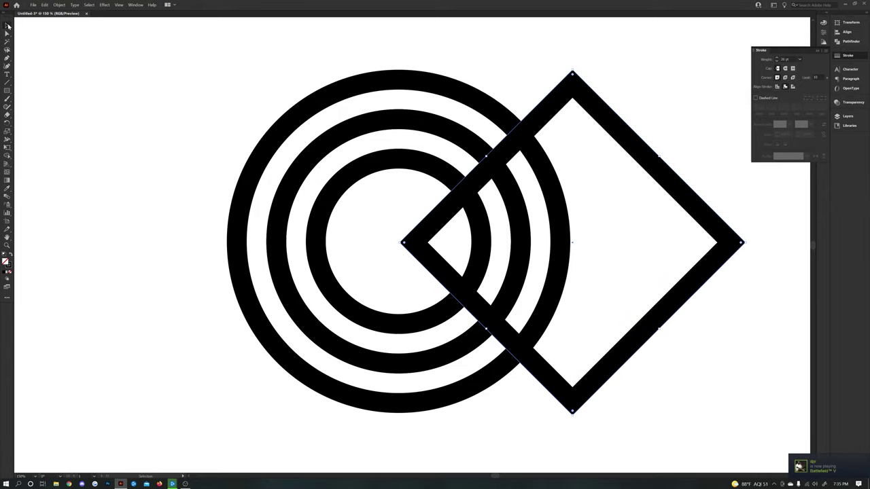
mouse_move(420, 248)
left_mouse_down()
mouse_move(456, 252)
mouse_move(417, 248)
left_mouse_up()
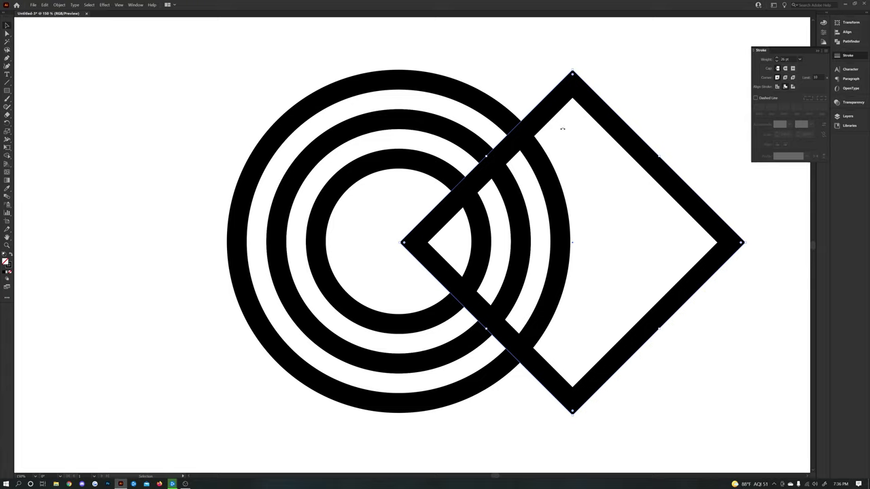
- Outline the diamond's stroke via Object > Path > Outline Stroke, then select all artwork
left_click(61, 6)
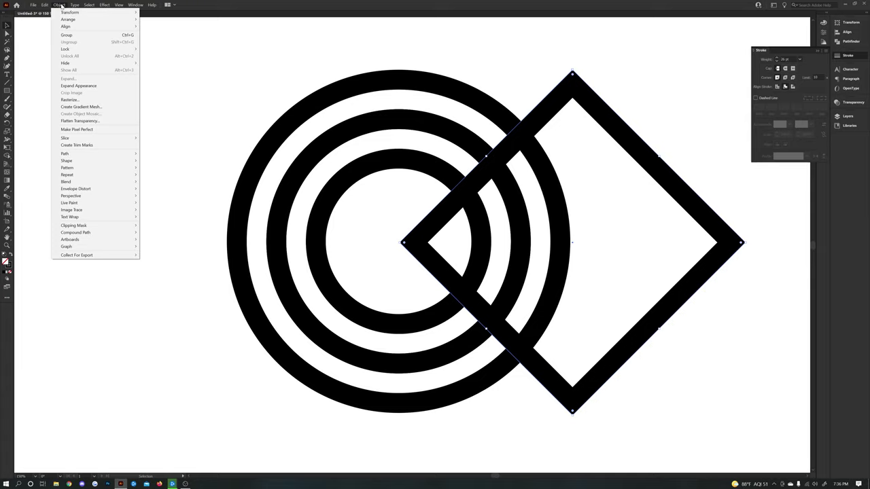
left_click(86, 86)
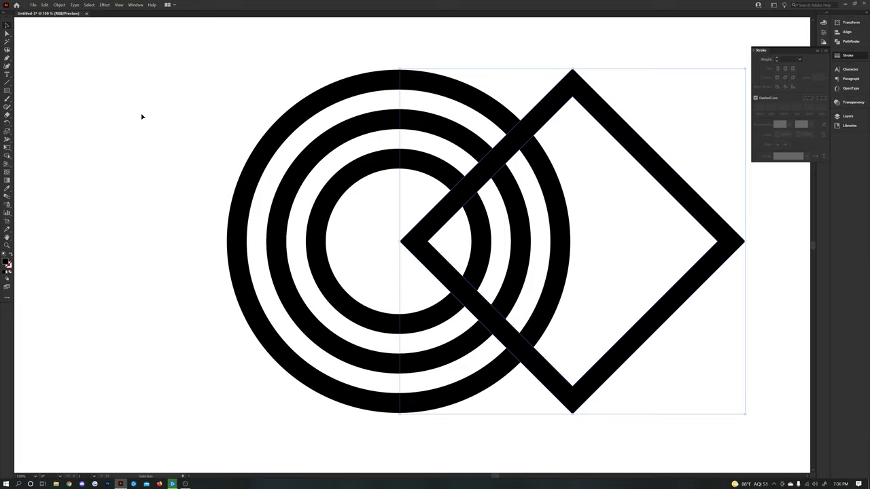
scroll(140, 113, "down", 2)
scroll(121, 100, "up", 1)
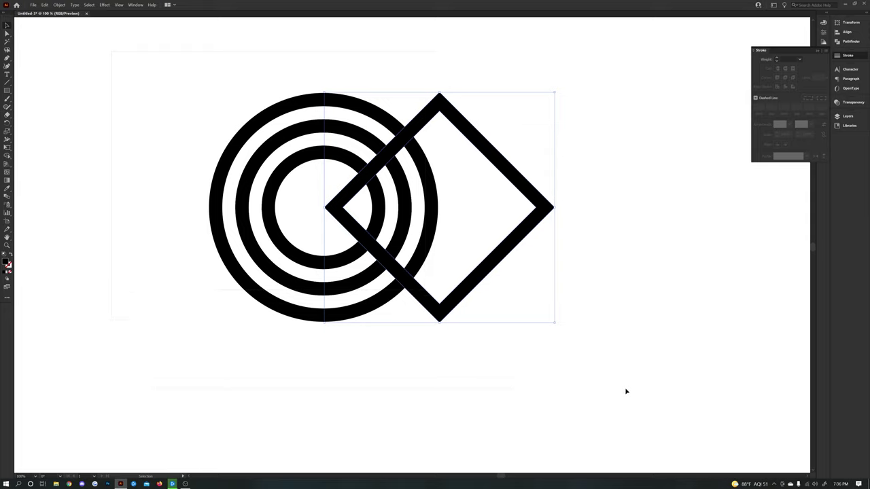
key("ctrl+a")
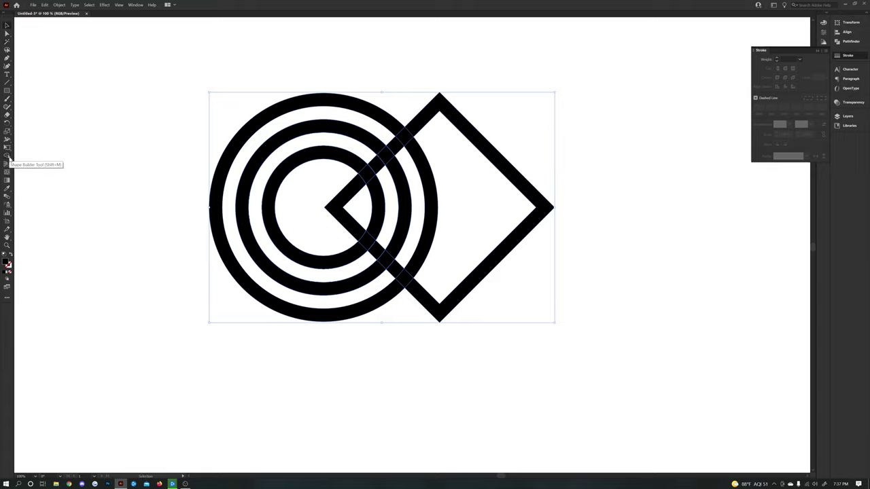
- With Shape Builder, delete the ring arcs inside the diamond and the diamond itself, leaving the C
left_click(9, 157)
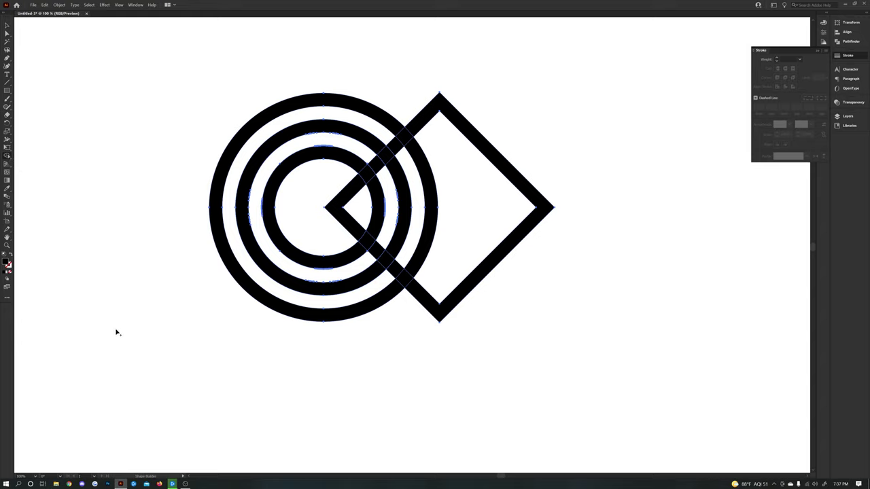
left_click(337, 213)
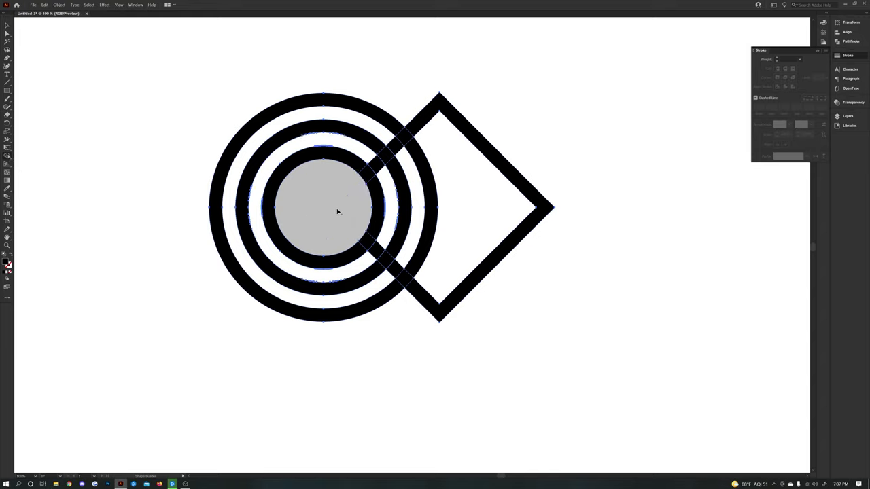
left_click(383, 204, "alt")
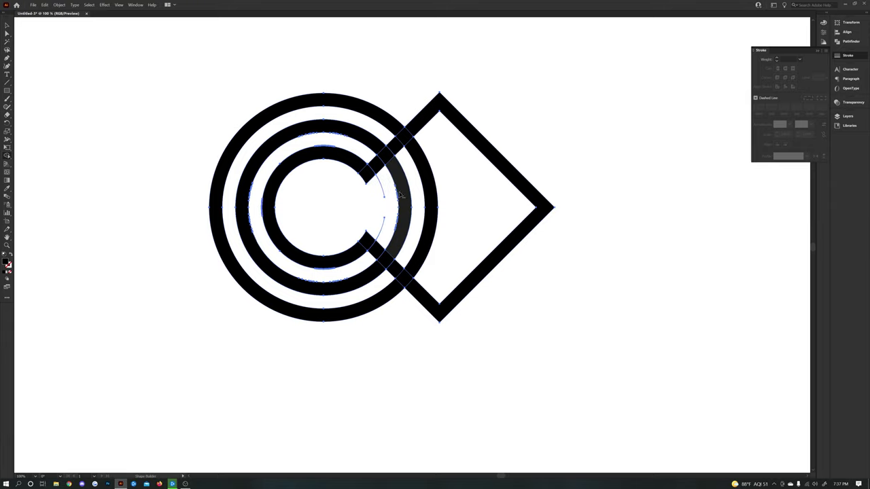
left_click(401, 195, "alt")
left_click(428, 182, "alt")
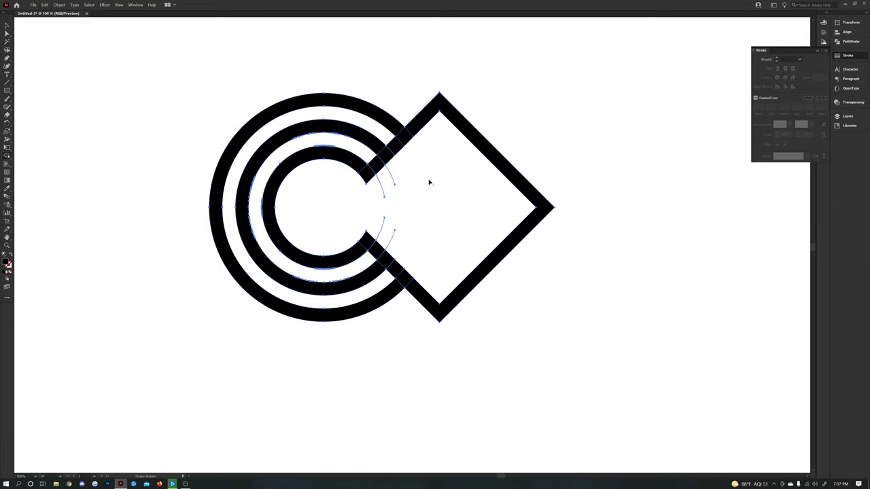
scroll(379, 233, "up", 2)
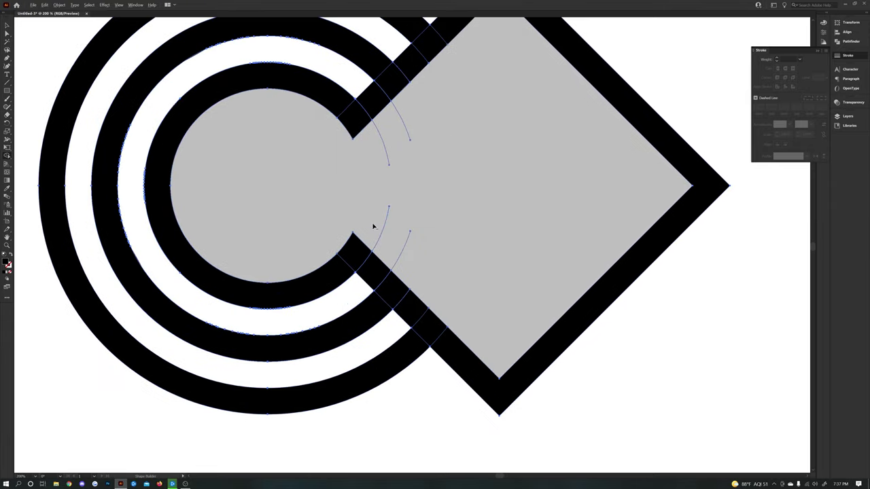
left_click(398, 217, "alt")
left_click_drag(369, 140, 407, 102)
scroll(373, 202, "down", 2)
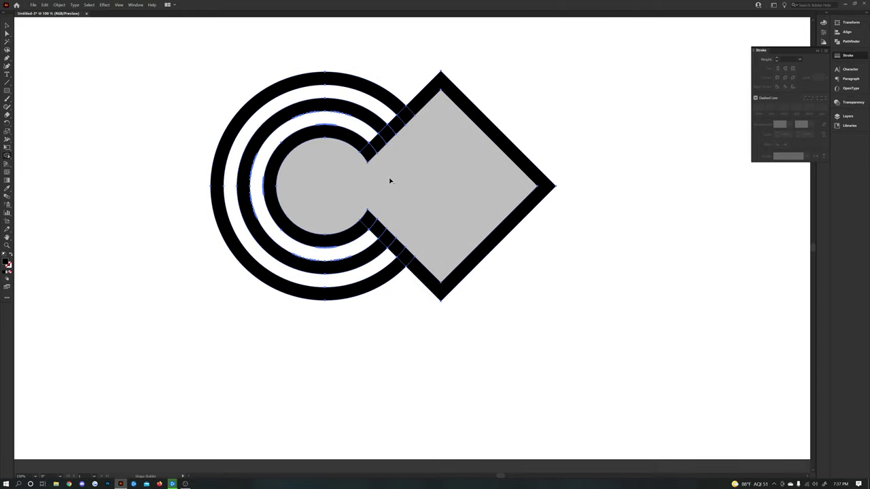
left_click(427, 99, "alt")
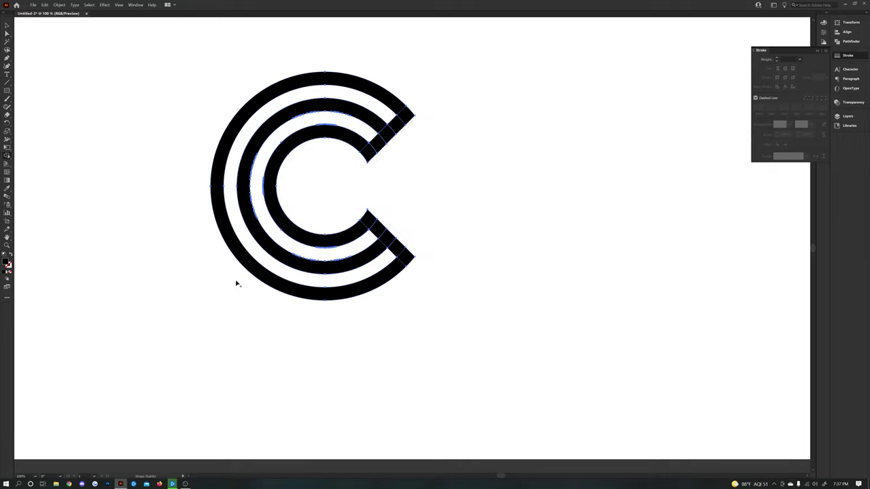
key("v")
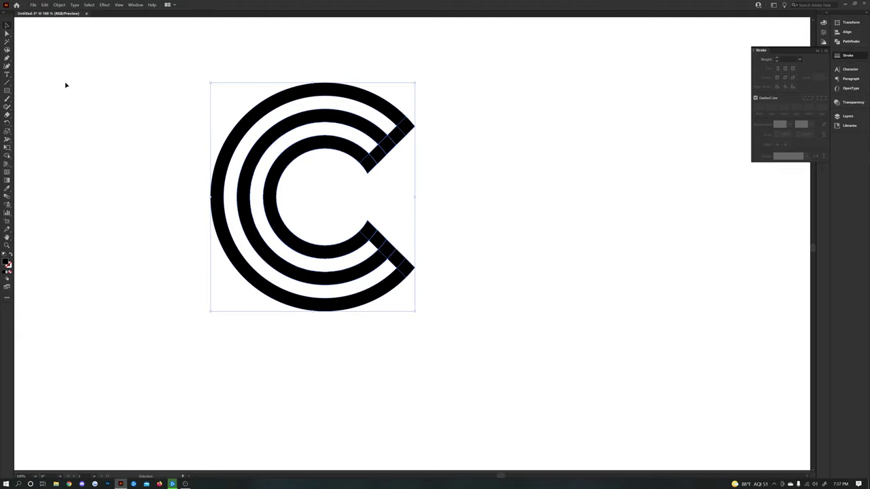
left_click(168, 209)
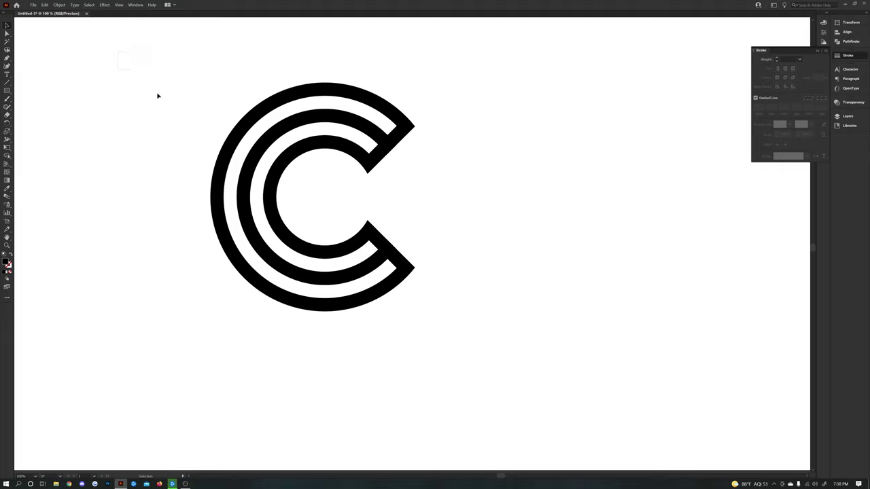
left_click_drag(157, 96, 535, 370)
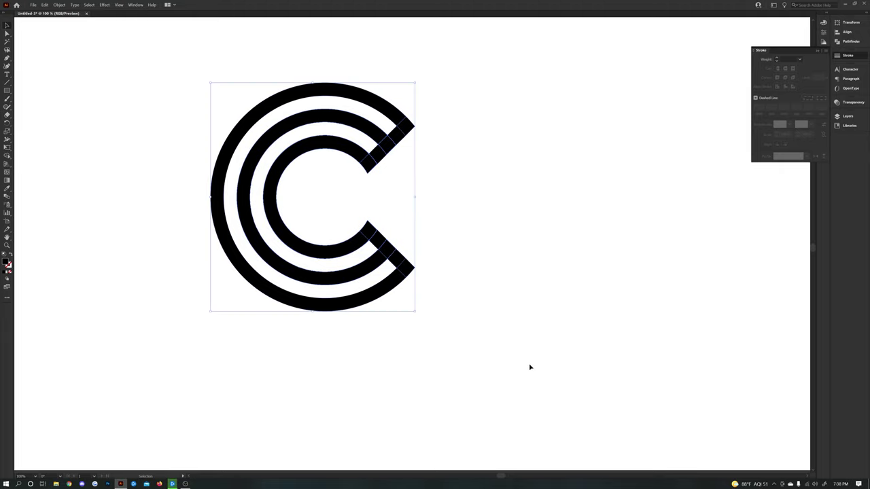
- Delete the leftover overlapping pieces at the upper and lower arm ends with Shape Builder
left_click(7, 157)
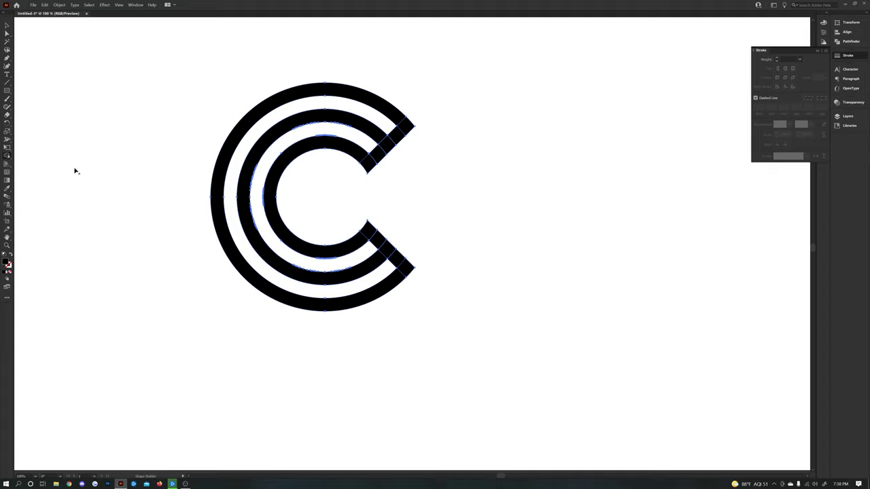
left_click(398, 138, "alt")
left_click(376, 244, "alt")
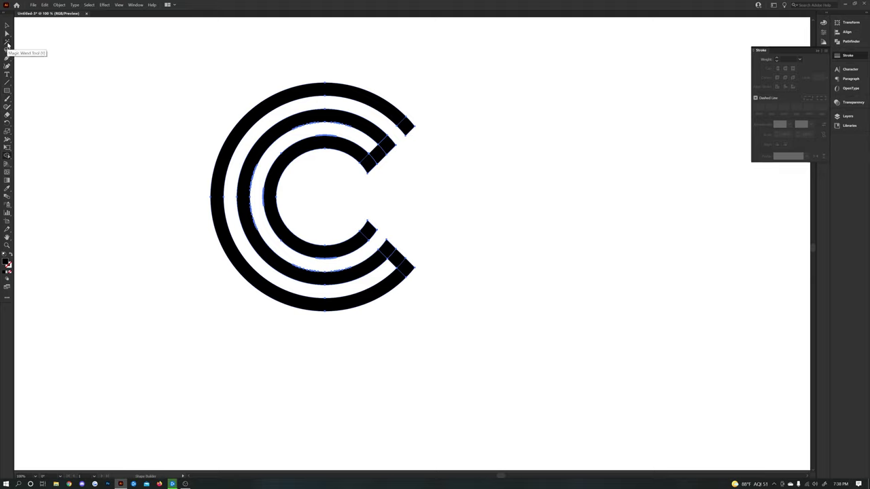
- Draw a wide black rectangle, about 201 × 57 pt, left of the C
left_click(7, 91)
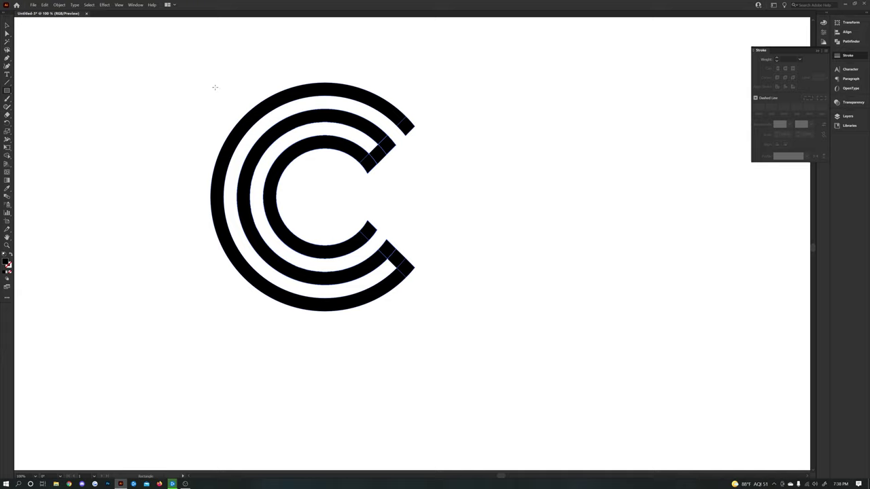
left_click_drag(79, 98, 194, 127)
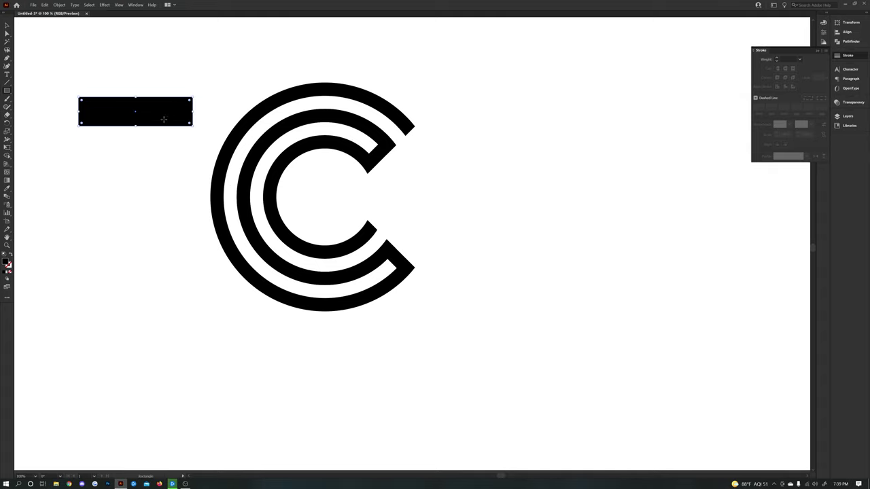
- Make the rectangle unfilled with a 20 pt black stroke aligned inside
left_click(10, 254)
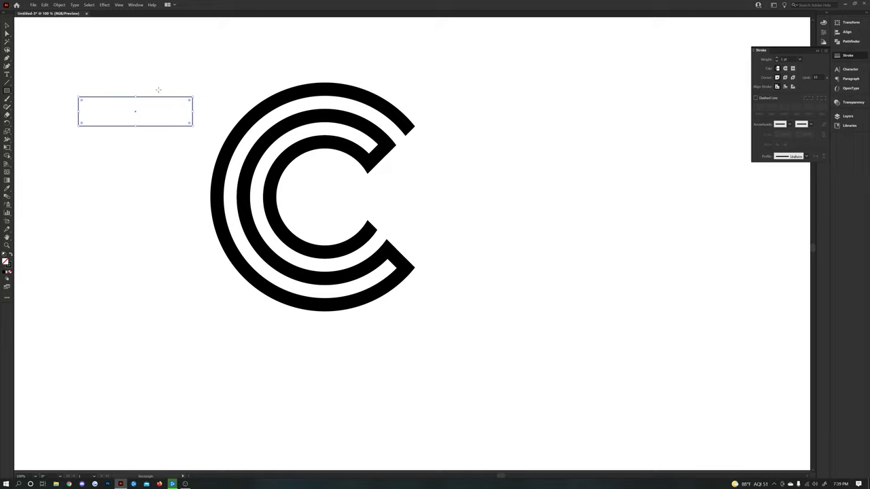
left_click(776, 58)
left_click(776, 58)
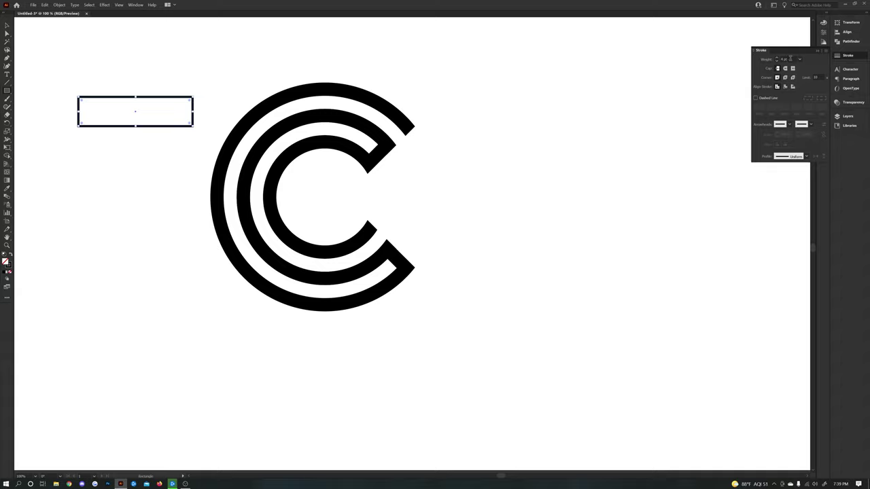
type("20")
key("Return")
left_click(785, 86)
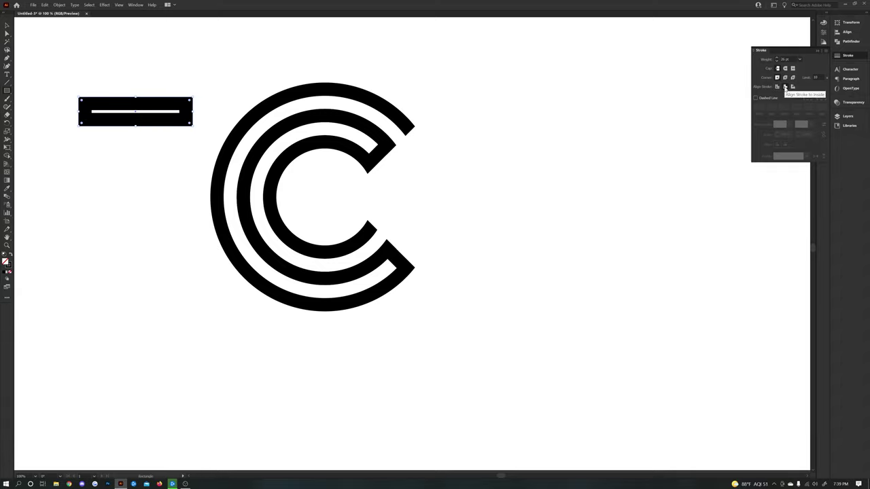
- Stretch the frame taller and raise its stroke weight to 26 pt
left_click(6, 26)
left_click_drag(135, 126, 137, 164)
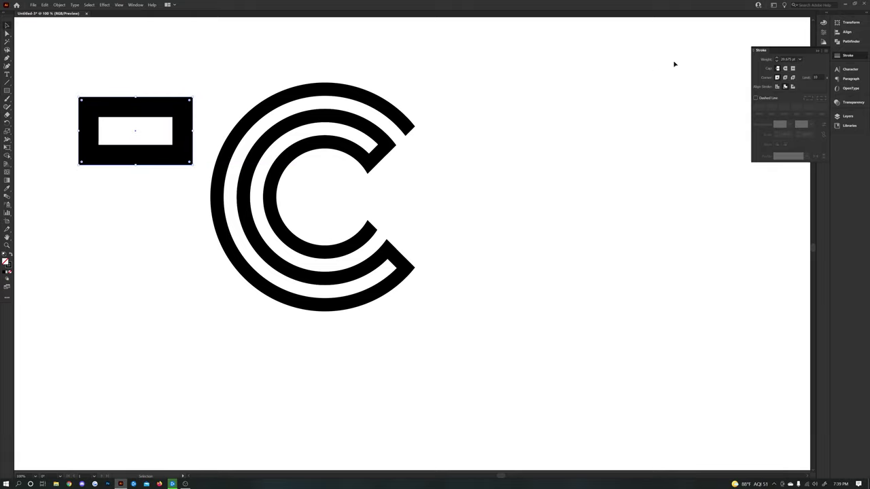
left_click(782, 59)
type("26")
left_click(119, 213)
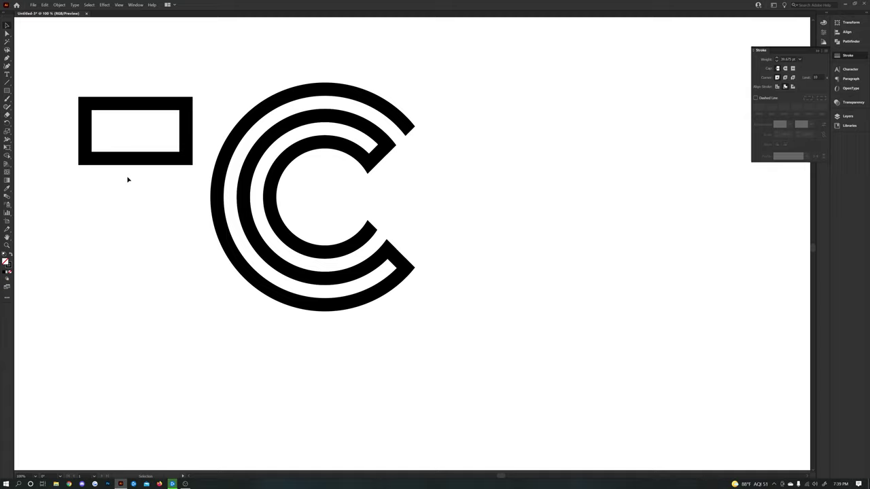
- Expand the hollow frame's outline into a filled shape
left_click(135, 109)
left_click(59, 5)
left_click(81, 86)
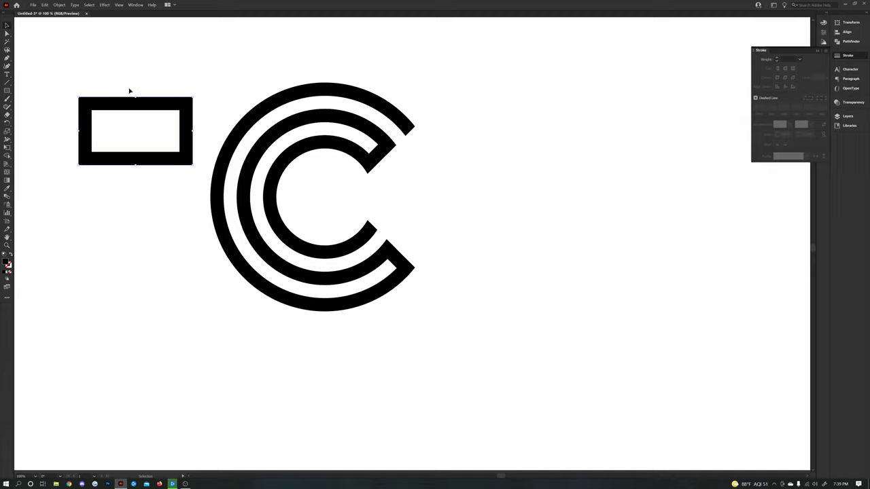
left_click(101, 73)
- Draw a large black square, move it over the frame's lower part, and select both
left_click(7, 92)
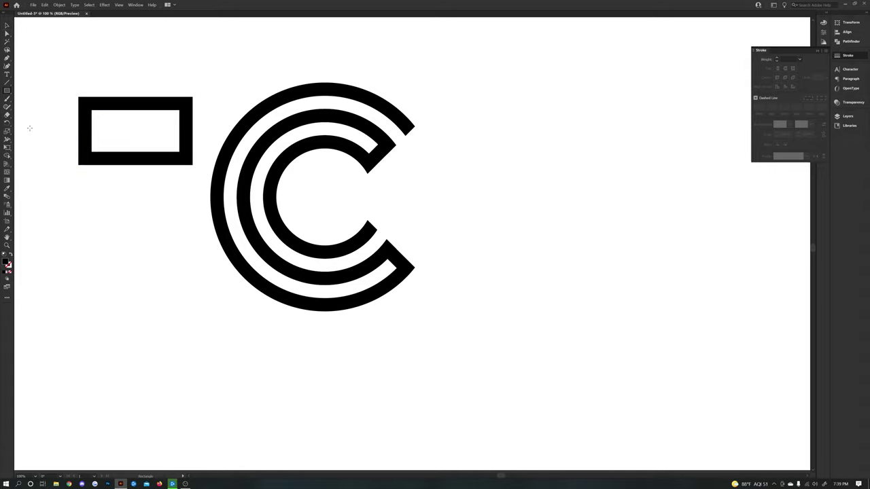
left_click_drag(62, 204, 204, 335)
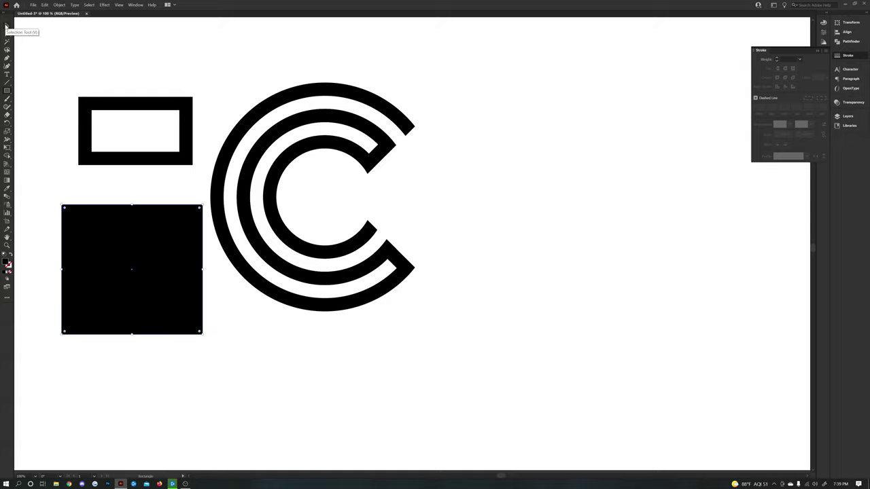
left_click(6, 26)
left_click_drag(125, 228, 121, 133)
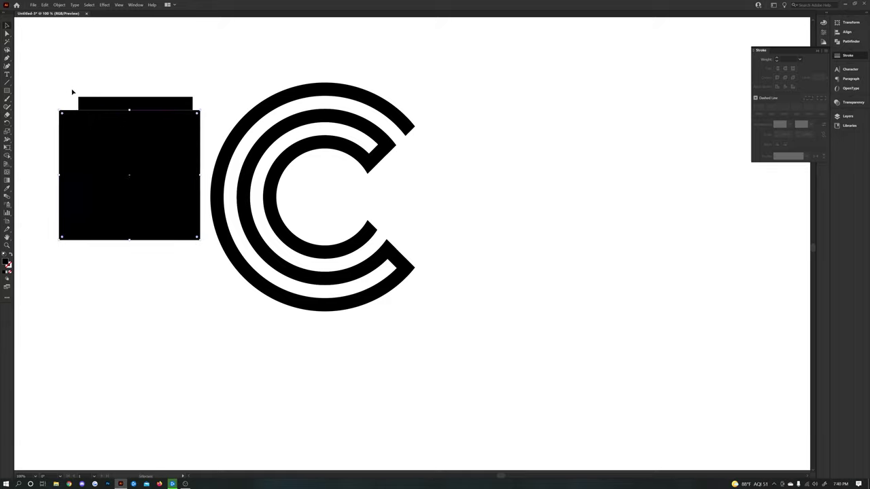
left_click(204, 159)
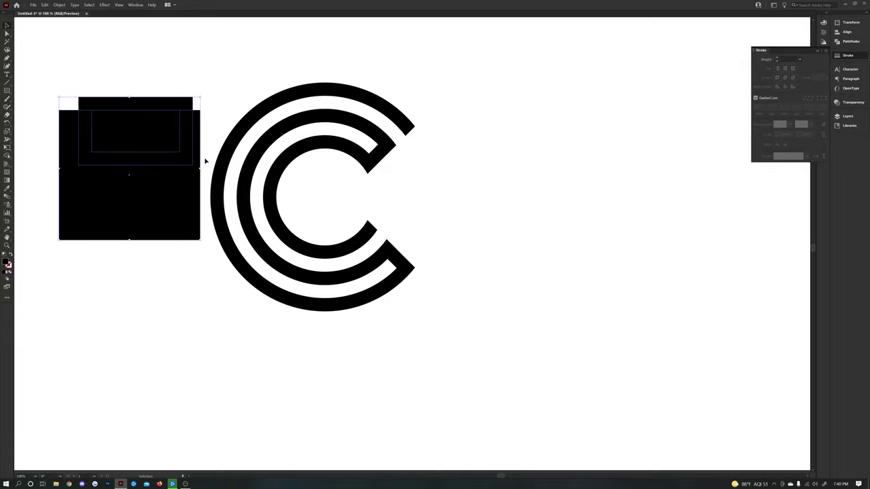
- Delete the square and lower frame regions with Shape Builder, keeping only the top bar
left_click(7, 158)
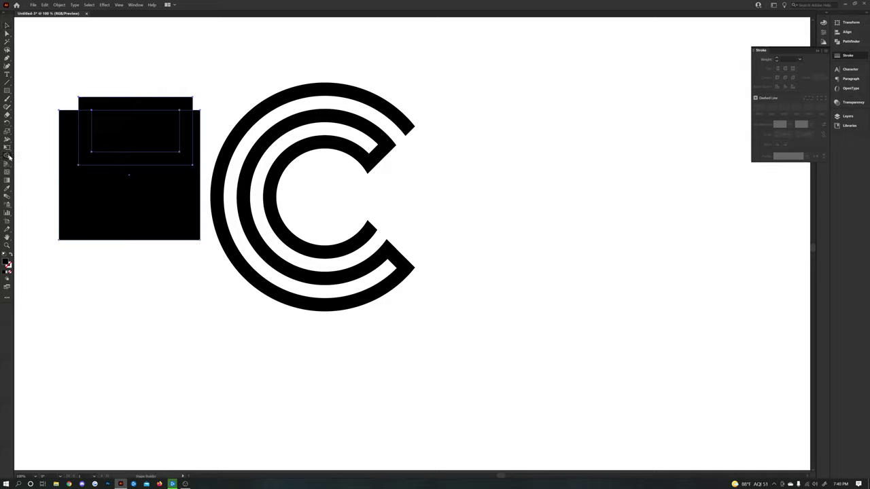
left_click(74, 194, "alt")
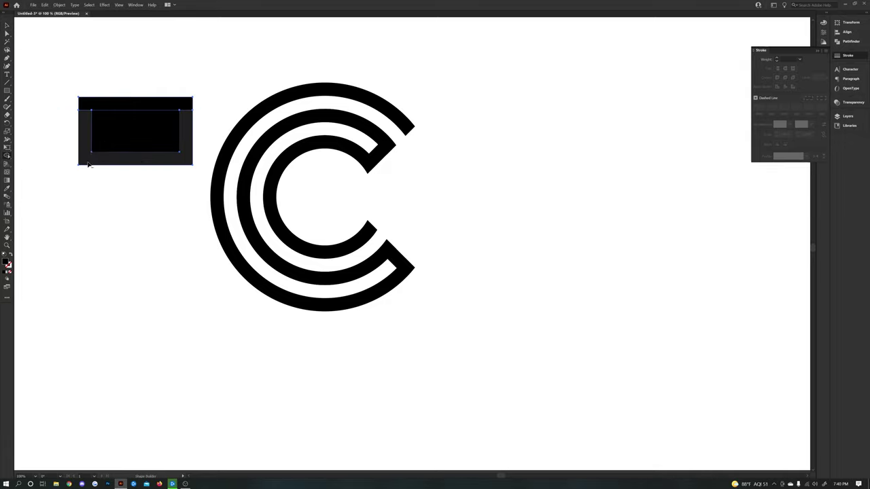
left_click(91, 164, "alt")
left_click(106, 133, "alt")
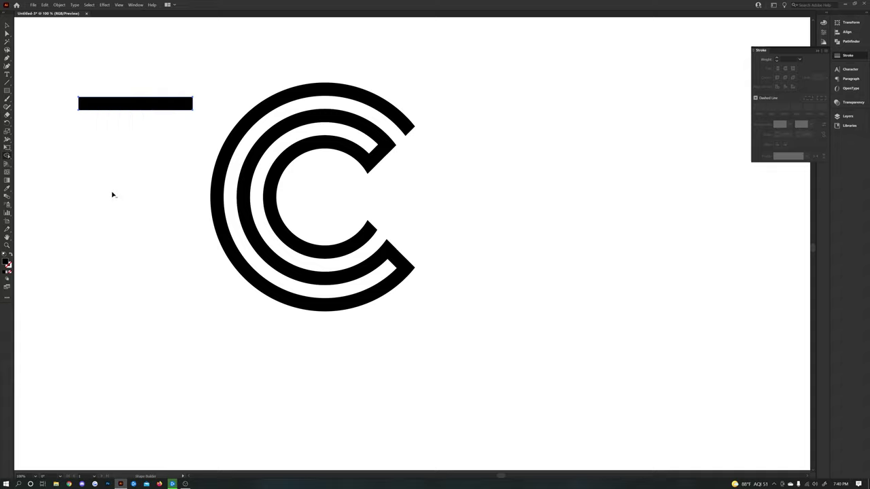
- Drag the thin bar across the C's left arcs at mid-height
left_click(8, 25)
mouse_move(147, 104)
left_mouse_down()
mouse_move(139, 143)
mouse_move(346, 117)
mouse_move(334, 89)
mouse_move(141, 105)
left_mouse_up()
left_click_drag(154, 108, 262, 202)
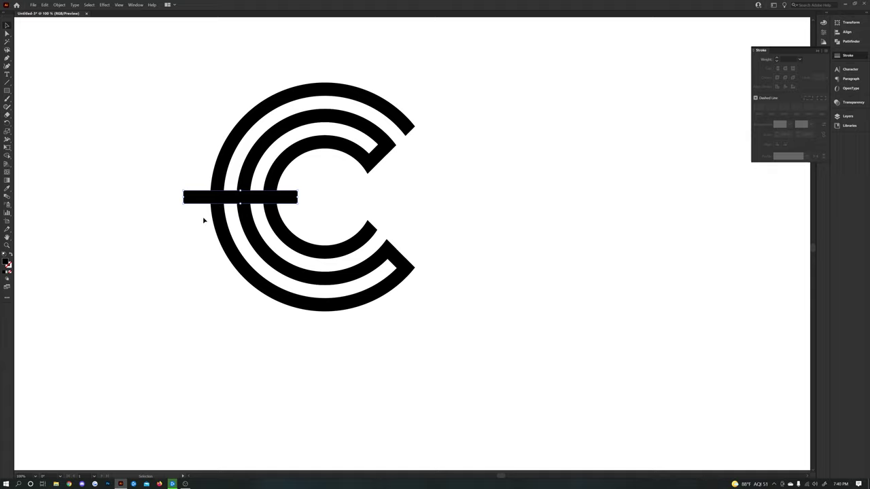
- Copy the bar above and below, then push both copies flush against the middle bar
scroll(197, 212, "up", 4)
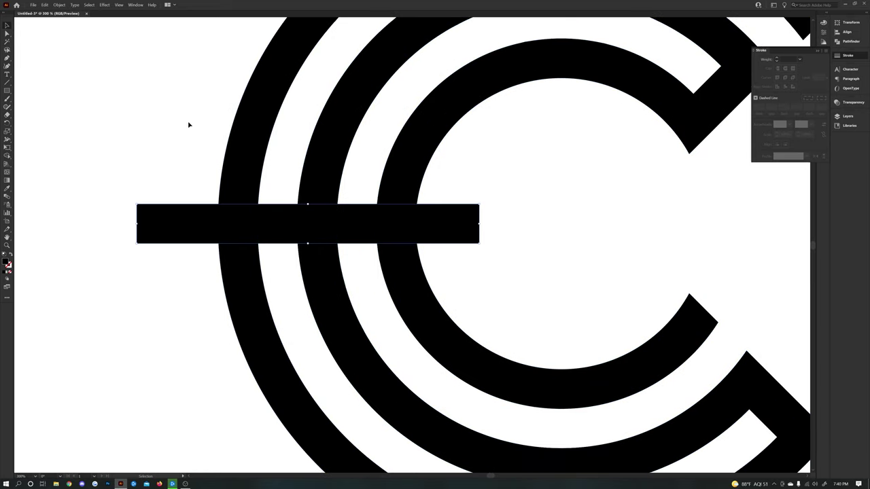
left_click(115, 127)
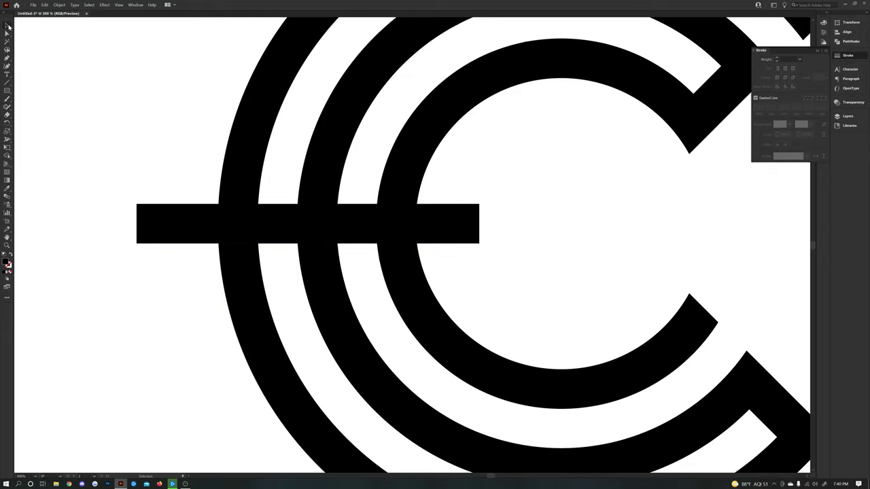
left_click(165, 227)
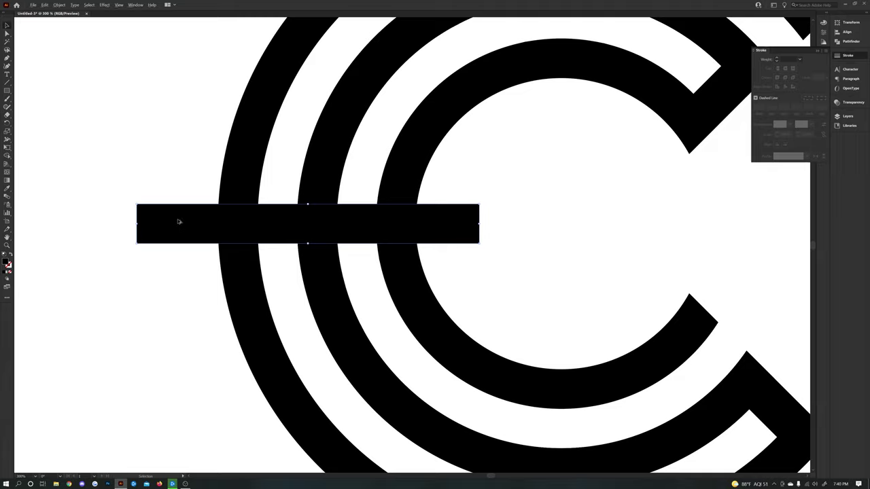
left_click_drag(179, 223, 179, 171)
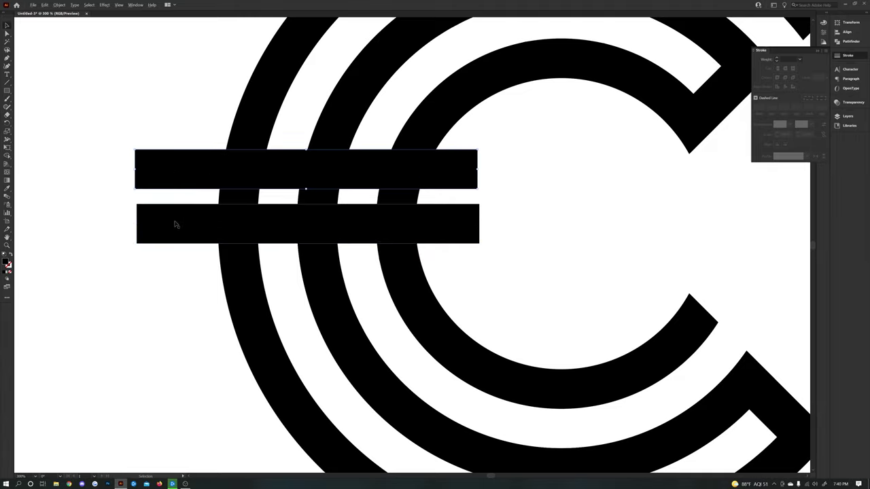
left_click_drag(175, 224, 175, 270)
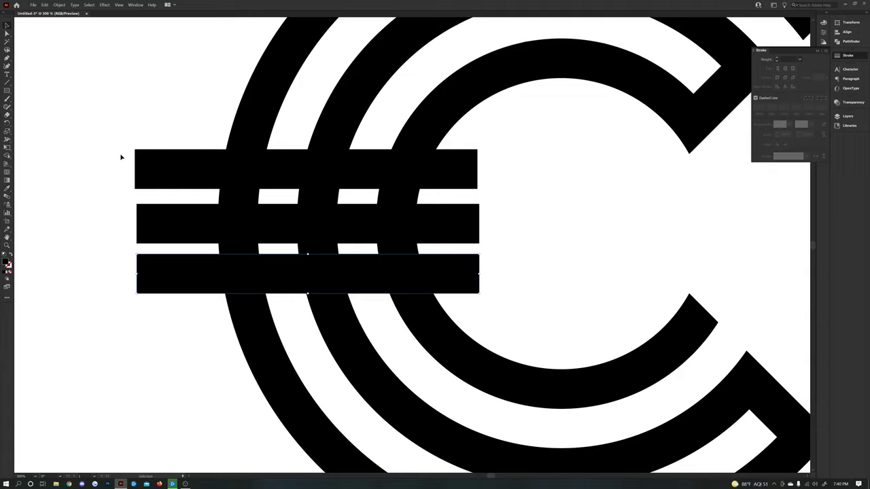
left_click_drag(151, 173, 152, 187)
left_click_drag(154, 265, 152, 252)
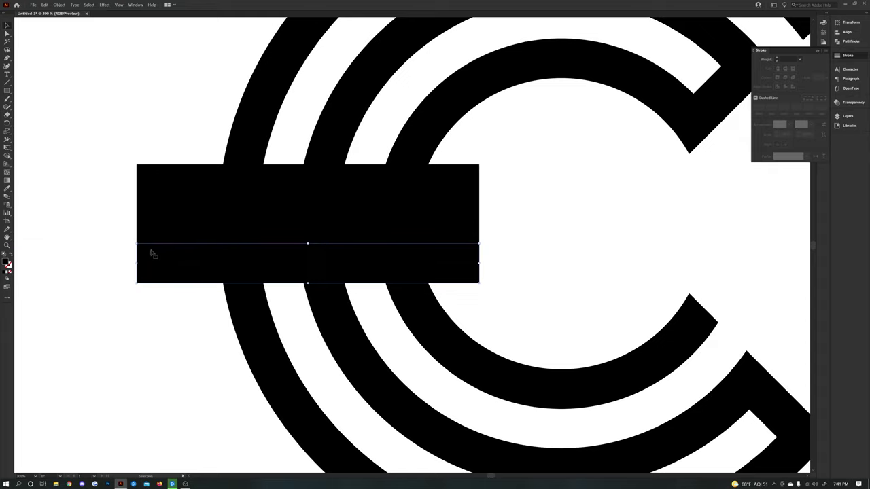
left_click(131, 123)
left_click(166, 214)
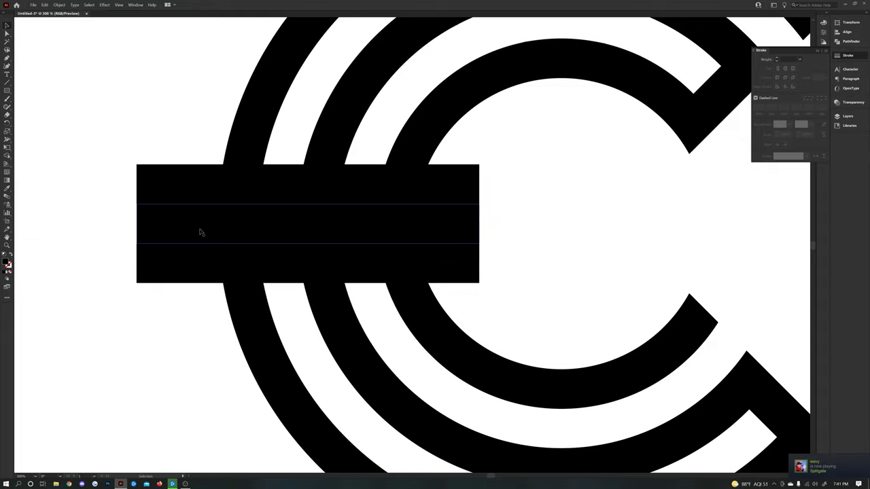
scroll(200, 232, "down", 1)
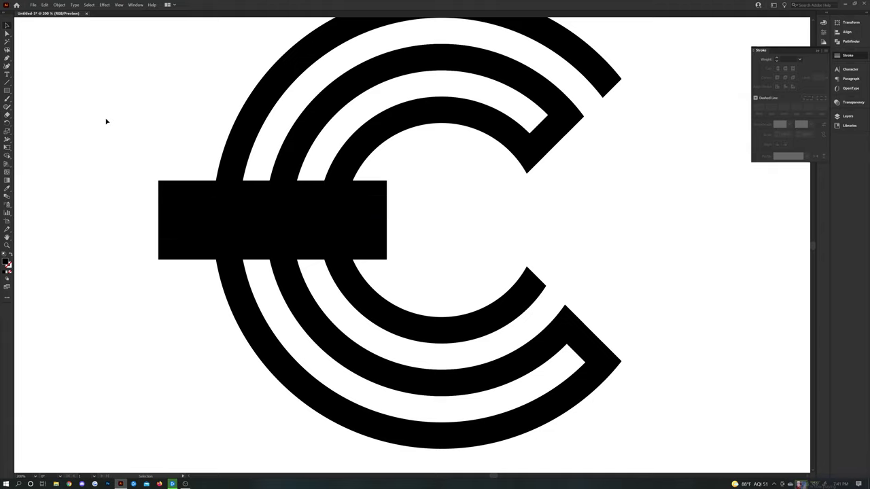
- Select the stacked bars together with the C
left_click(6, 25)
left_click_drag(150, 143, 394, 282)
left_click_drag(444, 296, 429, 266)
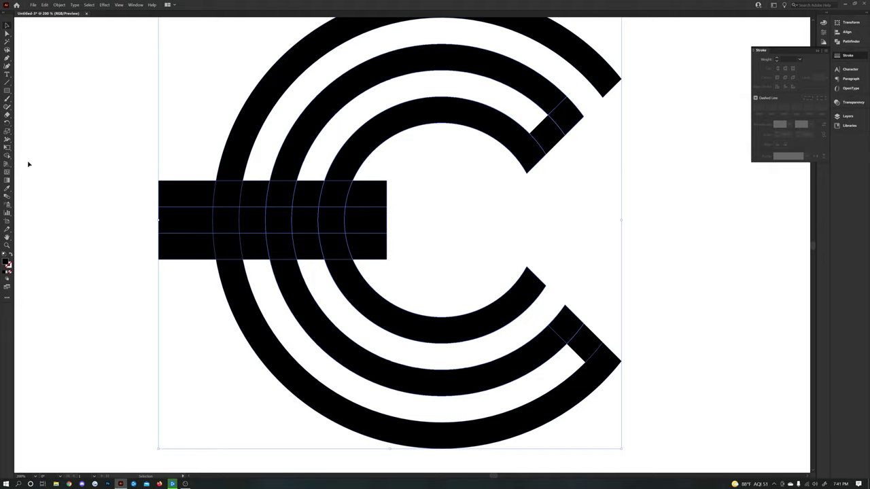
- Delete the bar's middle strip and the pieces between and inside the rings with Shape Builder
left_click(8, 156)
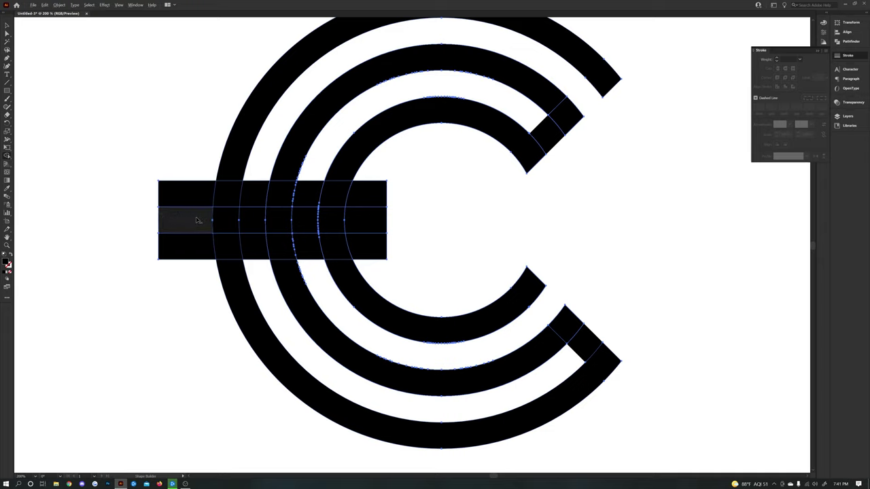
left_click(207, 220, "alt")
left_click(231, 220, "alt")
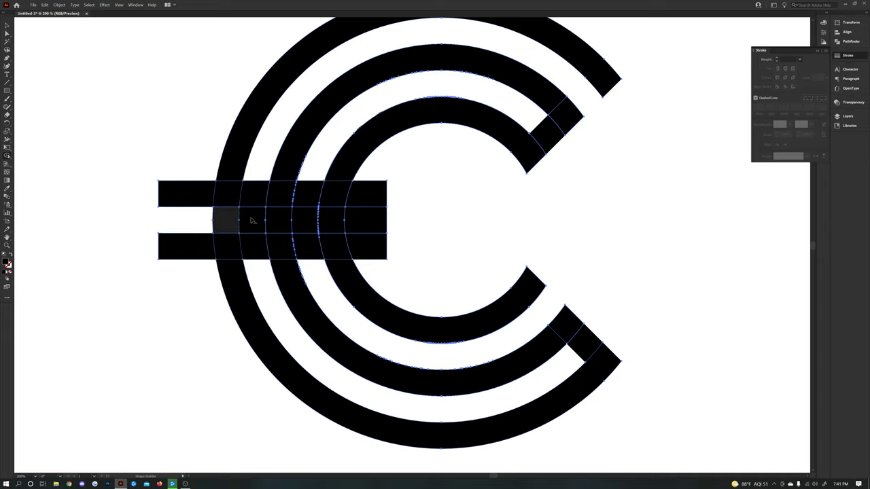
left_click(250, 220, "alt")
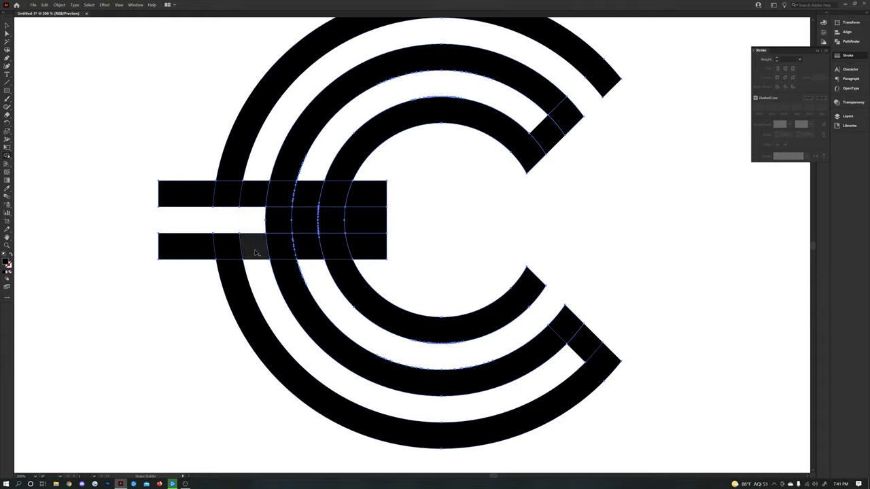
left_click(256, 253, "alt")
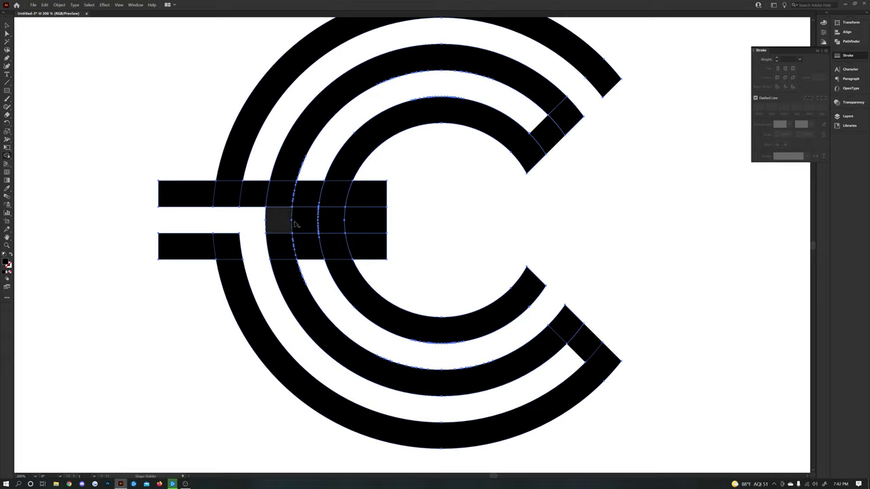
mouse_move(288, 225)
left_mouse_down()
mouse_move(300, 223)
mouse_move(308, 196)
left_mouse_up()
left_click(307, 195, "alt")
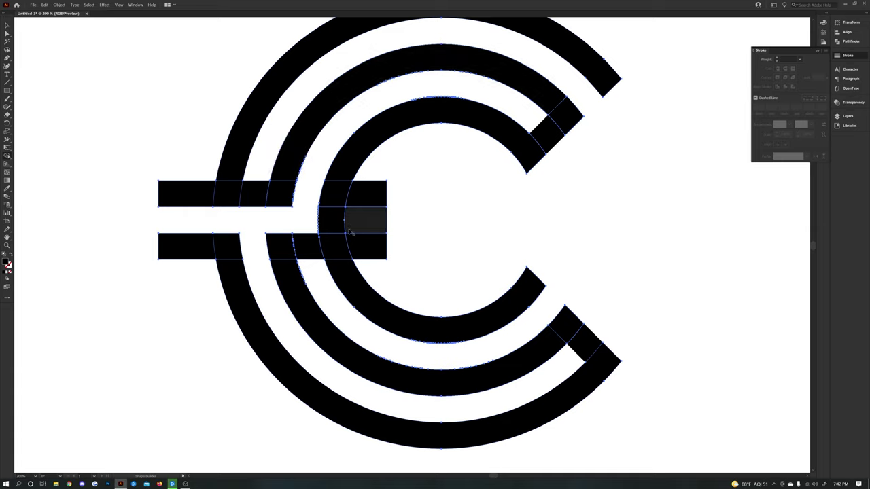
left_click_drag(370, 197, 369, 263)
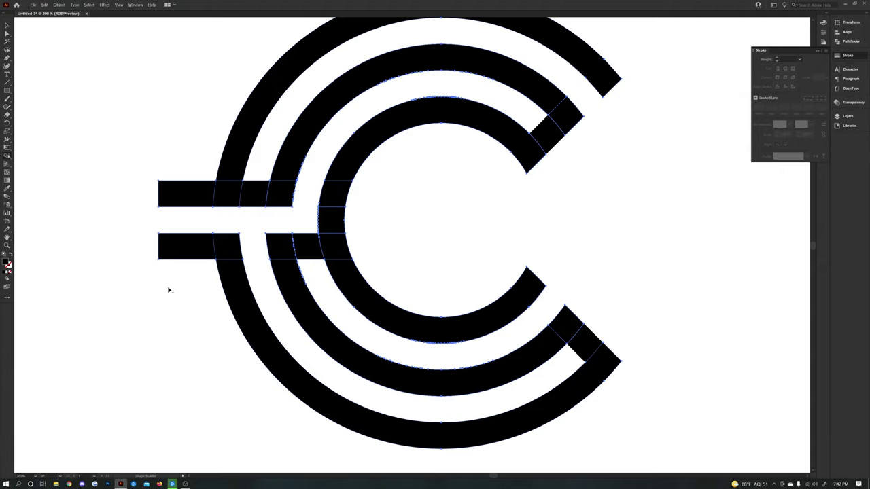
scroll(169, 290, "down", 2)
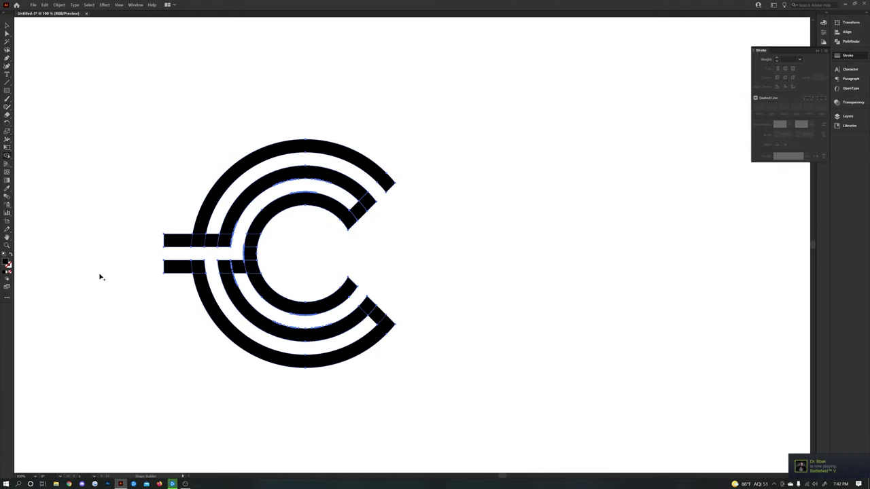
left_click(7, 26)
left_click(63, 97)
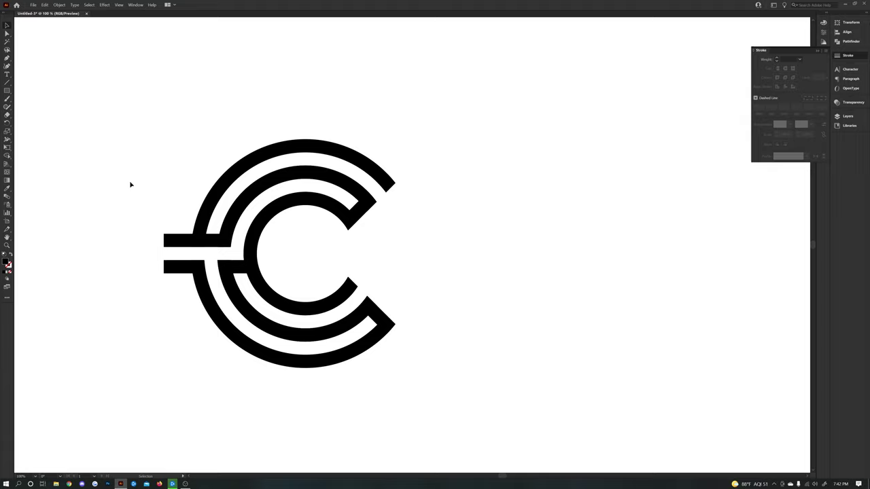
- Use Shape Builder to delete the upper and lower bar stubs left of the outer ring
scroll(170, 231, "up", 1)
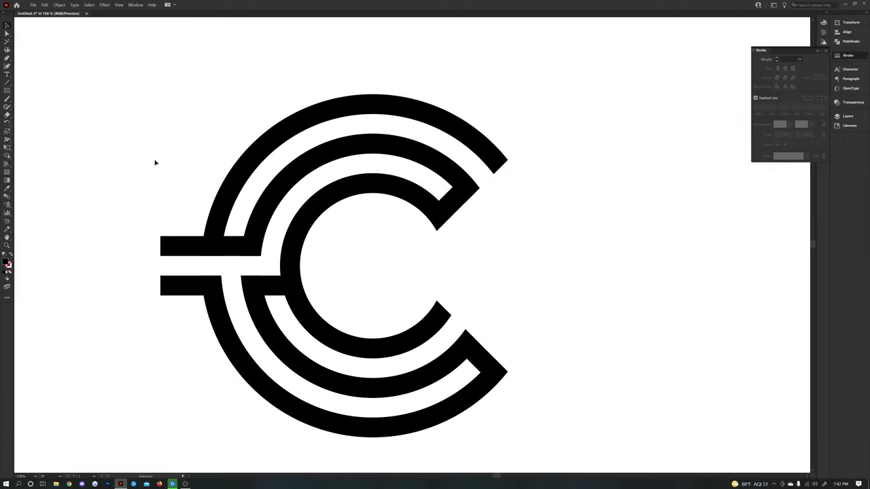
left_click(6, 27)
left_click_drag(84, 84, 476, 360)
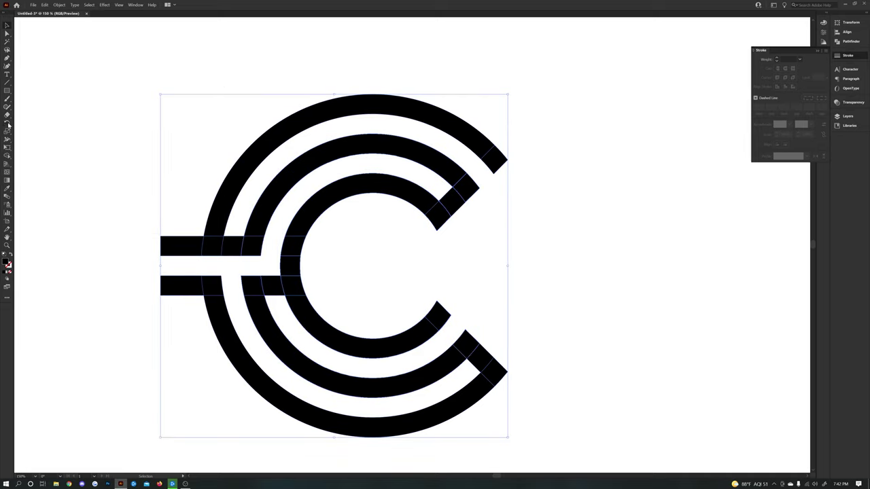
left_click(8, 157)
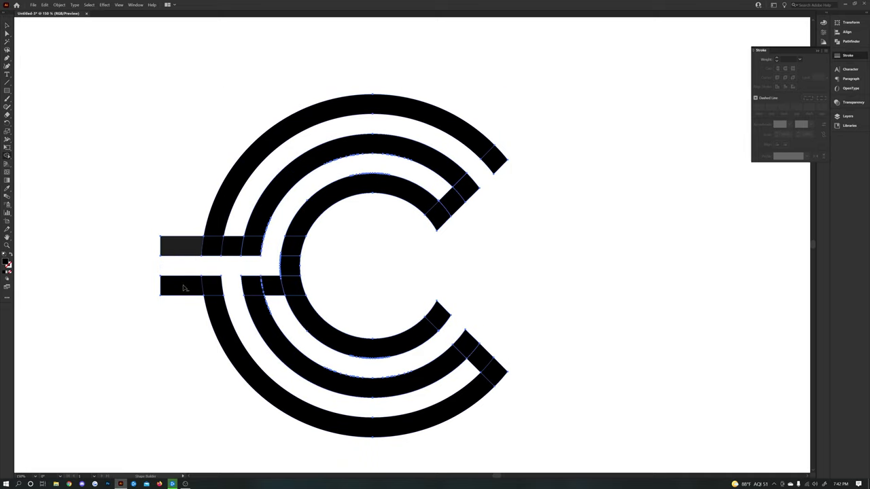
left_click(181, 246, "alt")
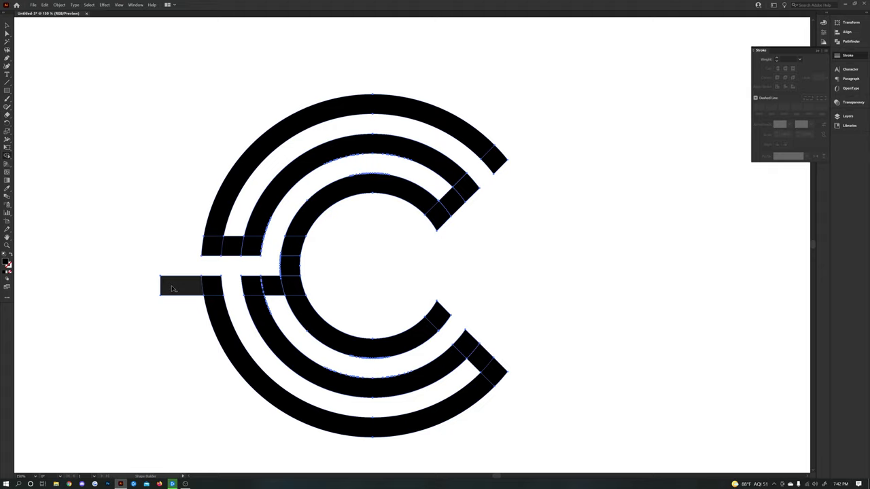
left_click(170, 288, "alt")
key("ctrl+shift+a")
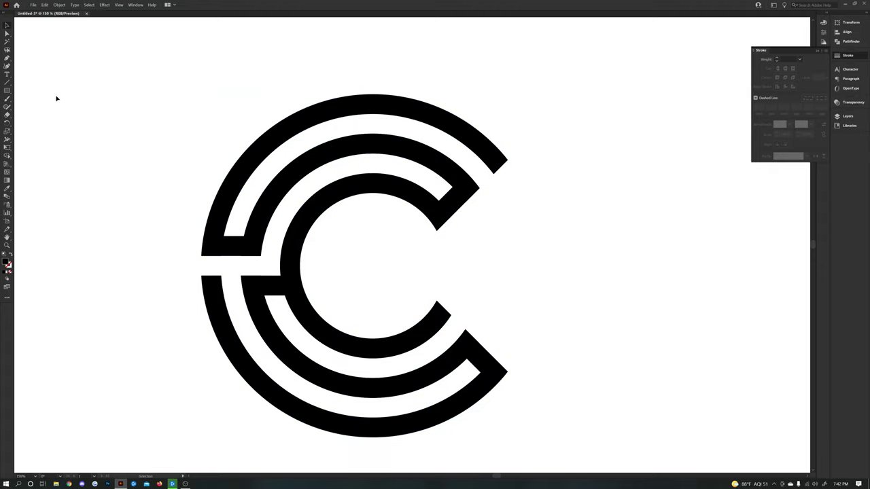
key("v")
key("ctrl+minus")
key("ctrl+minus")
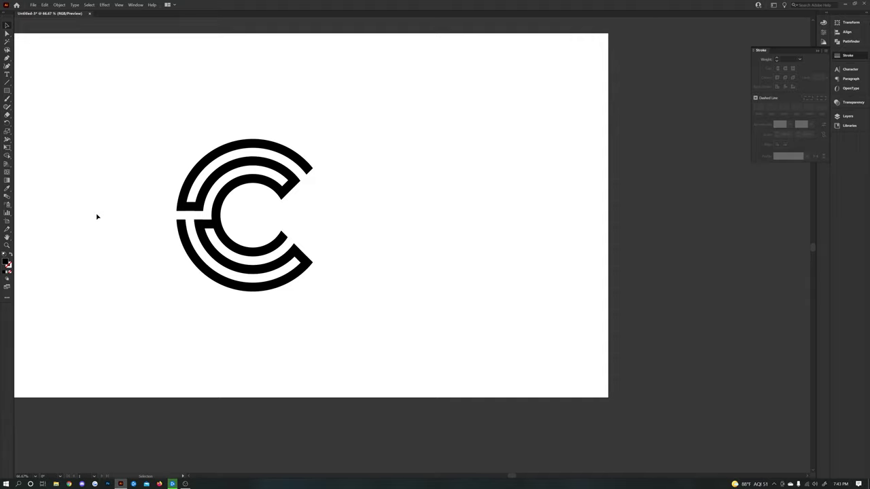
scroll(97, 218, "up", 2, "alt")
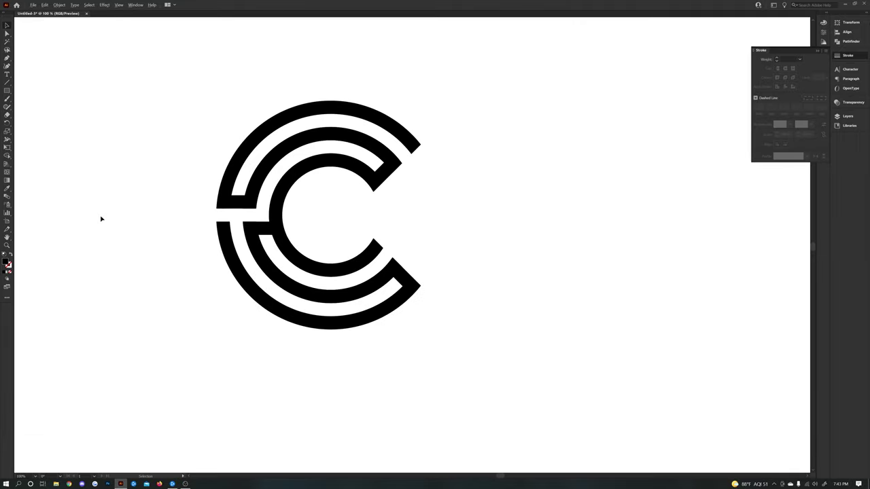
scroll(536, 227, "down", 1, "alt")
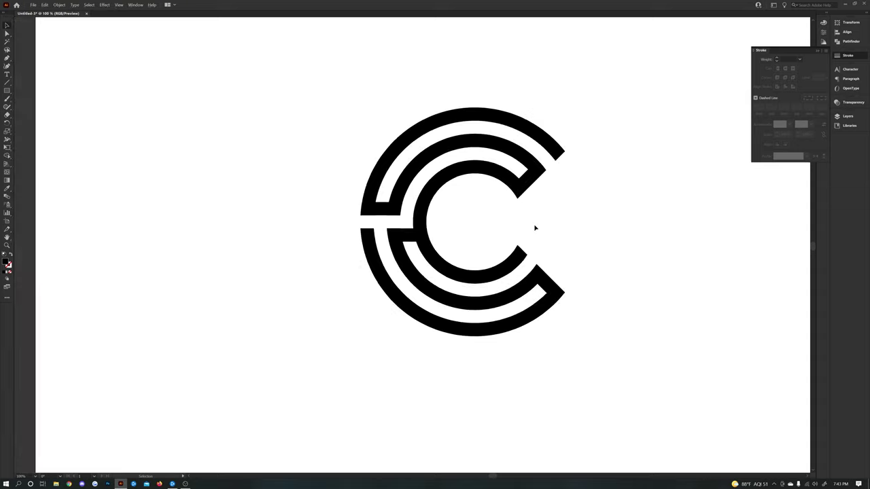
scroll(628, 239, "up", 1, "alt")
scroll(628, 239, "up", 1)
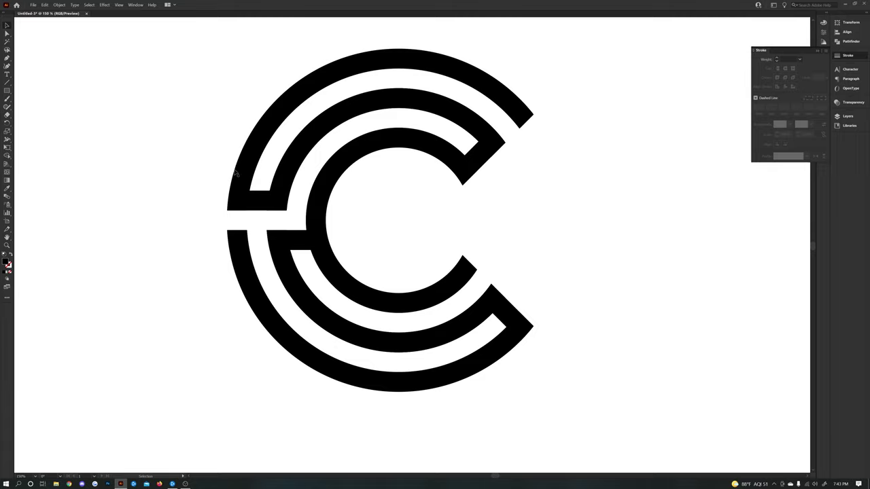
scroll(210, 91, "up", 2)
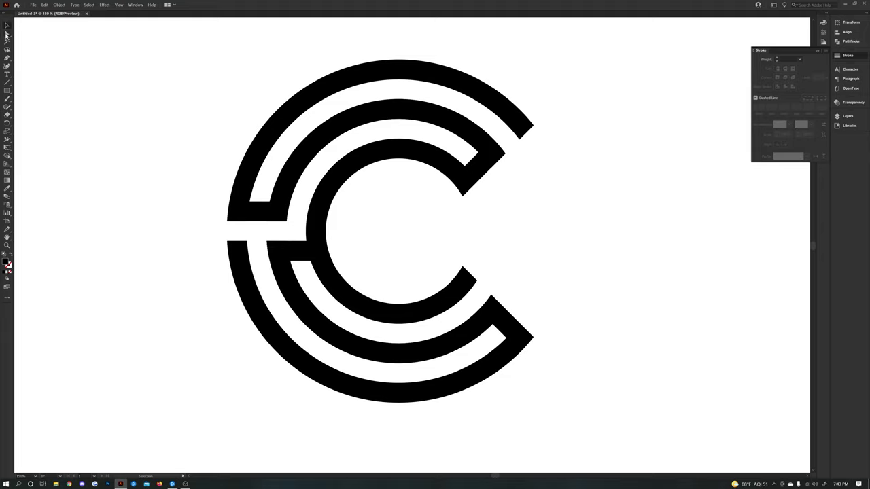
- Unite all selected C logo pieces into one shape with Pathfinder
left_click_drag(140, 34, 623, 392)
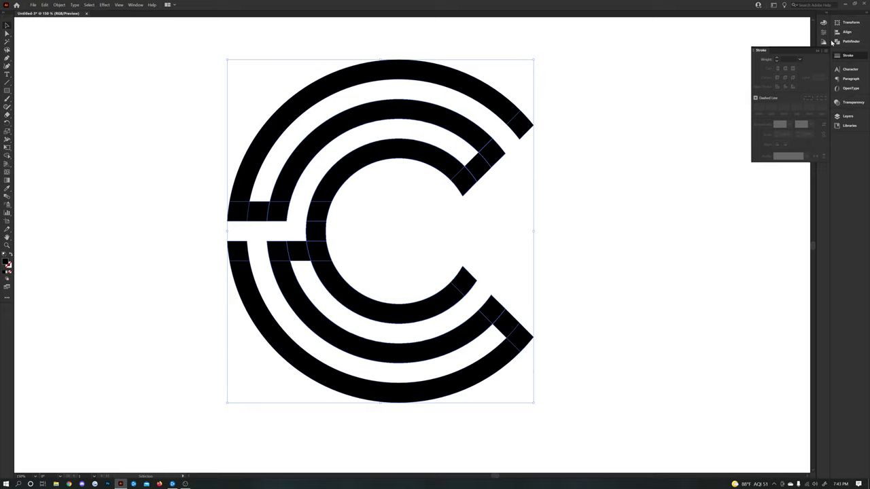
left_click(135, 5)
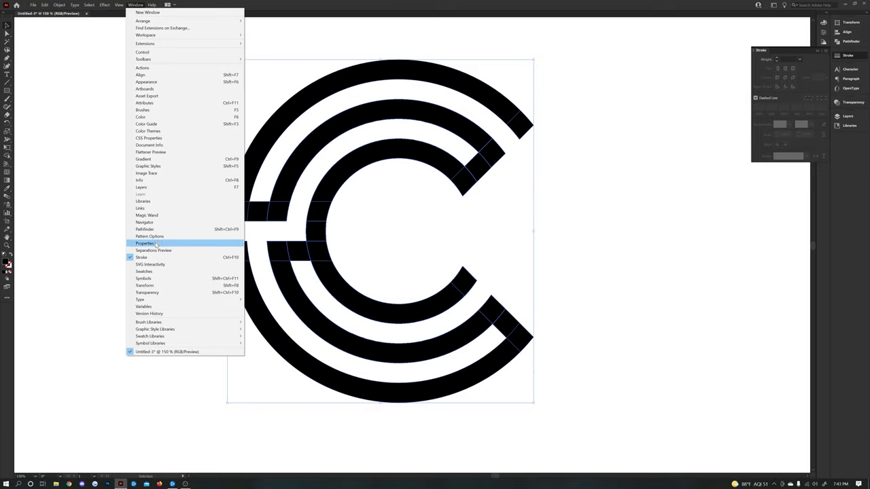
left_click(151, 229)
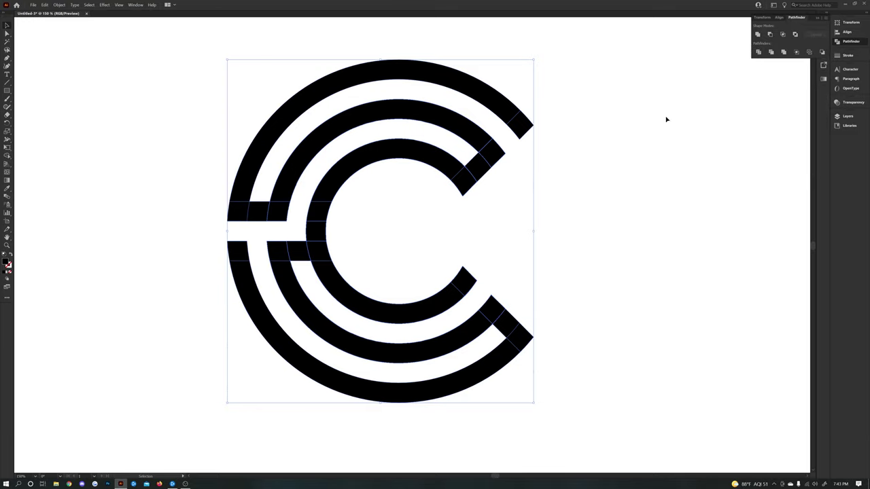
left_click(757, 34)
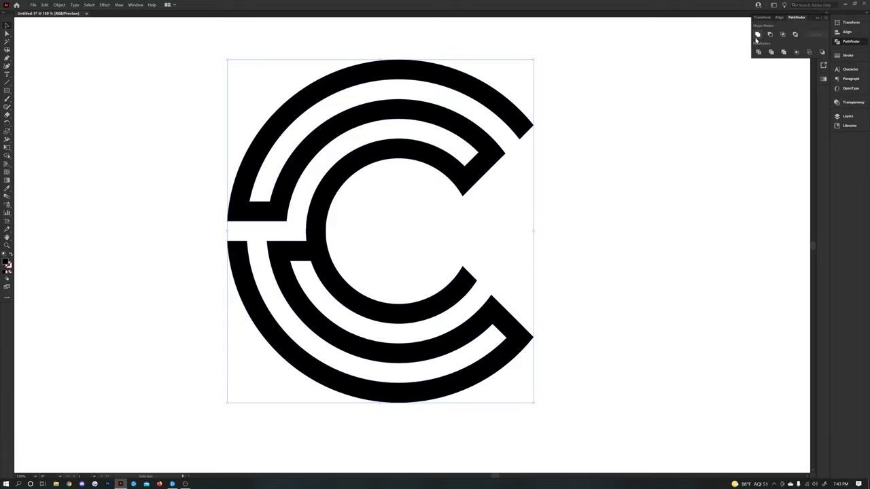
- Nudge the united C logo slightly to the right
left_click_drag(285, 126, 360, 168)
left_click(208, 189)
key("ctrl+z")
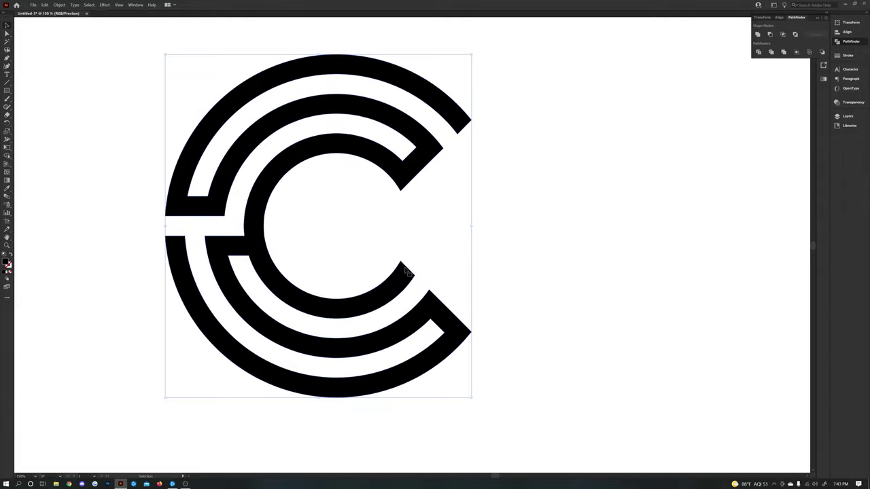
key("ctrl+shift+z")
left_click_drag(367, 255, 325, 259)
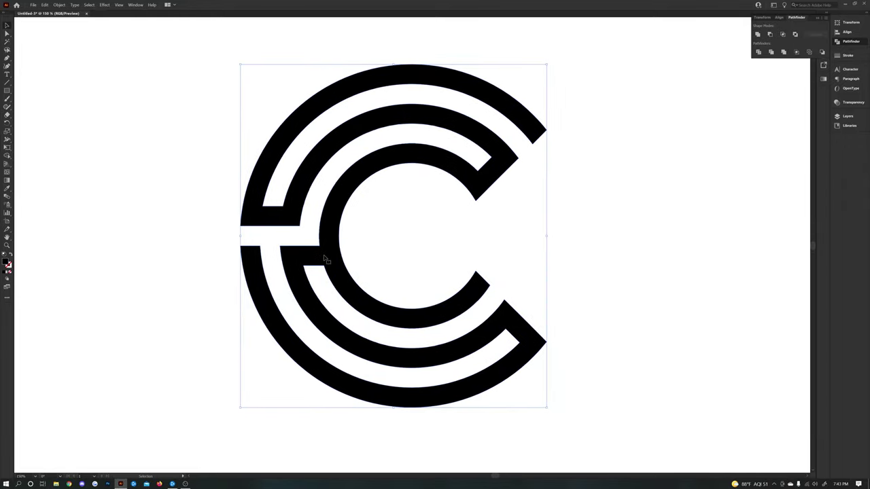